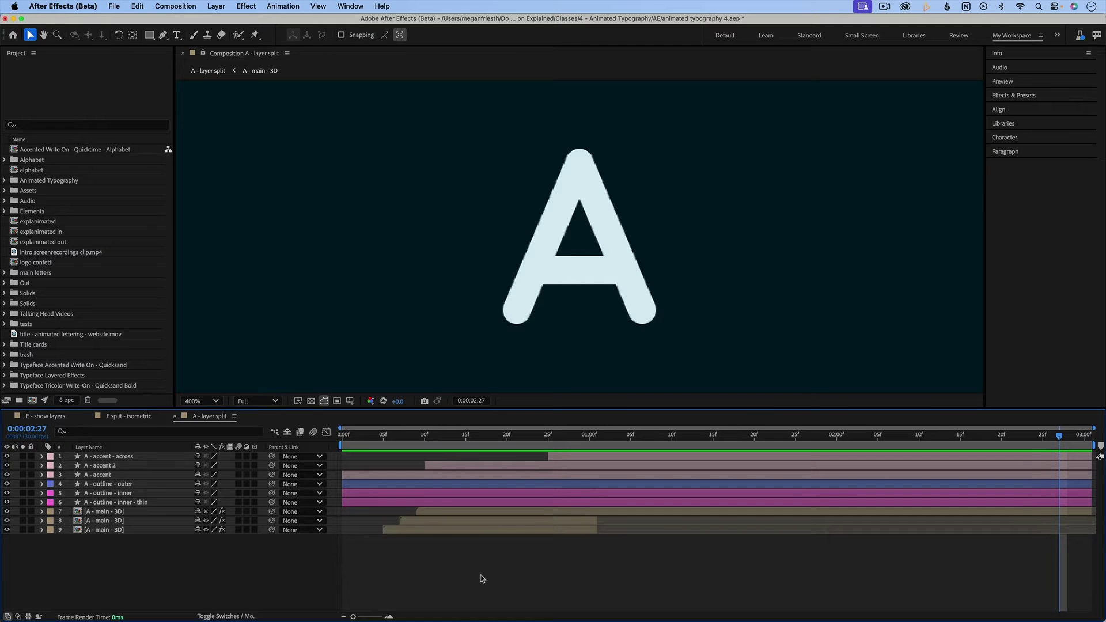
# Enable 3D on all A - layer split layers and on A across, A 2 and A in A - main - 3D
pyautogui.click(255, 456)
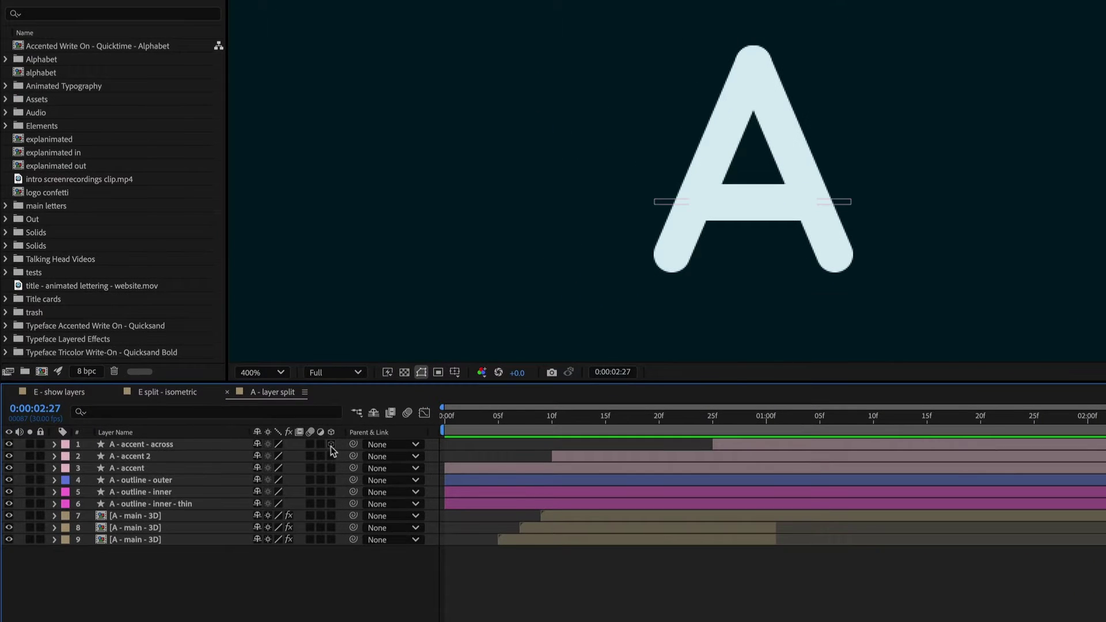
pyautogui.moveTo(332, 482); pyautogui.dragTo(340, 575)
pyautogui.click(121, 517)
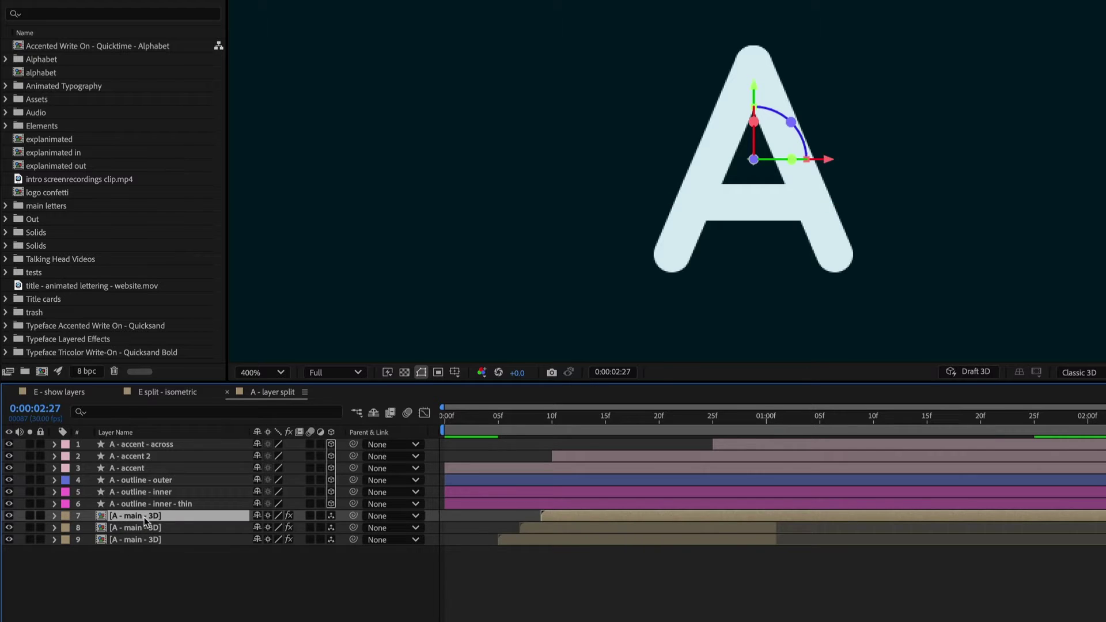
pyautogui.doubleClick(144, 521)
pyautogui.click(332, 445)
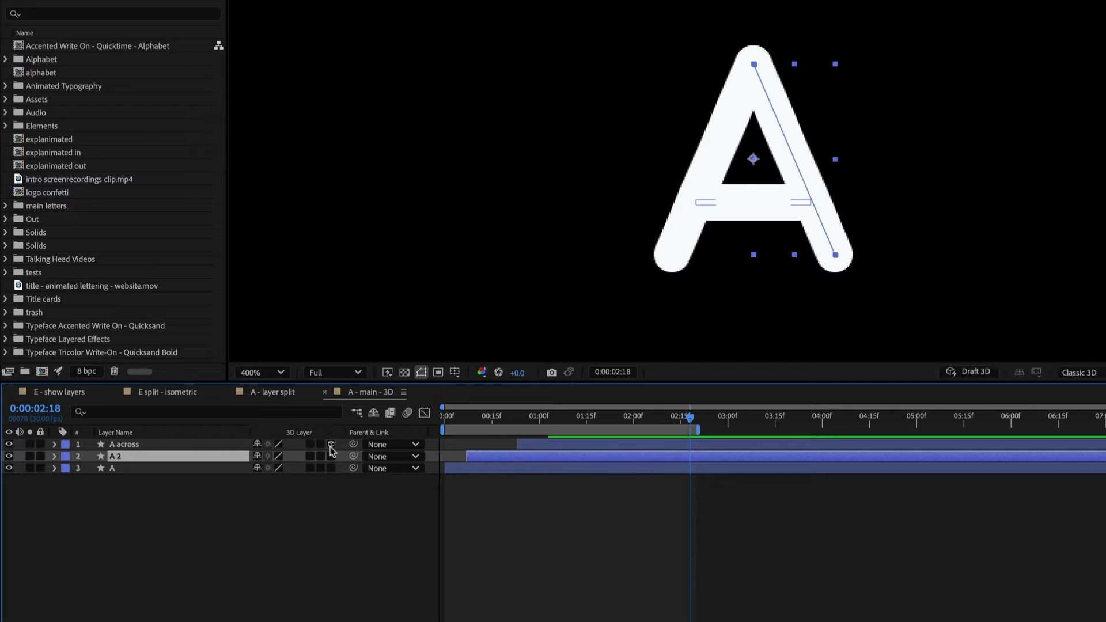
pyautogui.moveTo(332, 451); pyautogui.dragTo(333, 487)
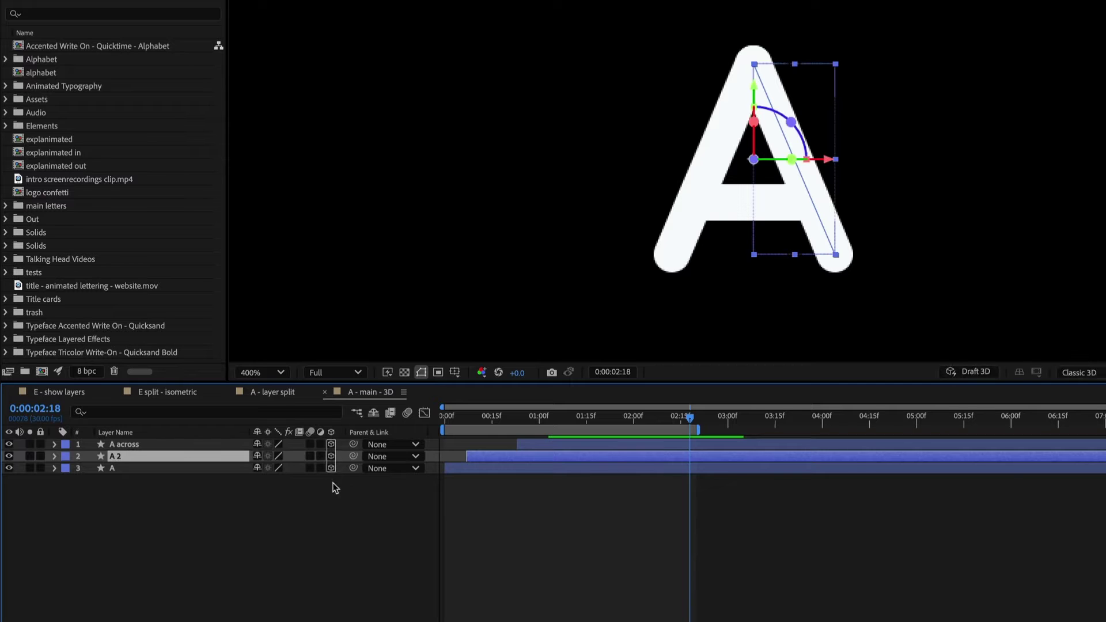
pyautogui.click(280, 392)
pyautogui.click(494, 593)
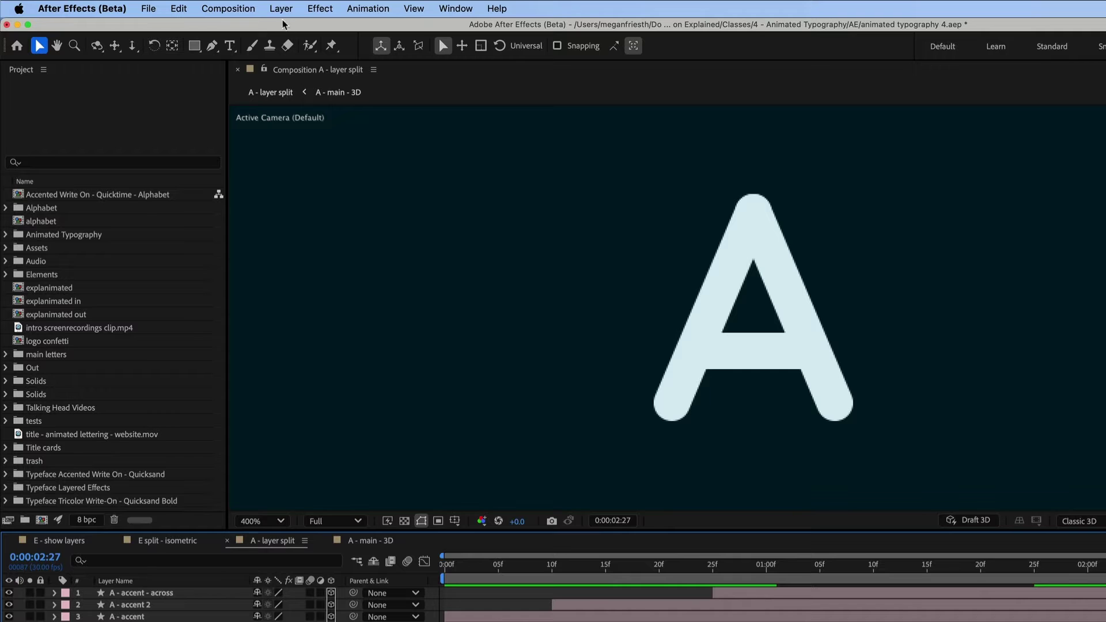
# Add a two-node Camera 1 using the 35mm preset via Layer > New > Camera
pyautogui.click(282, 10)
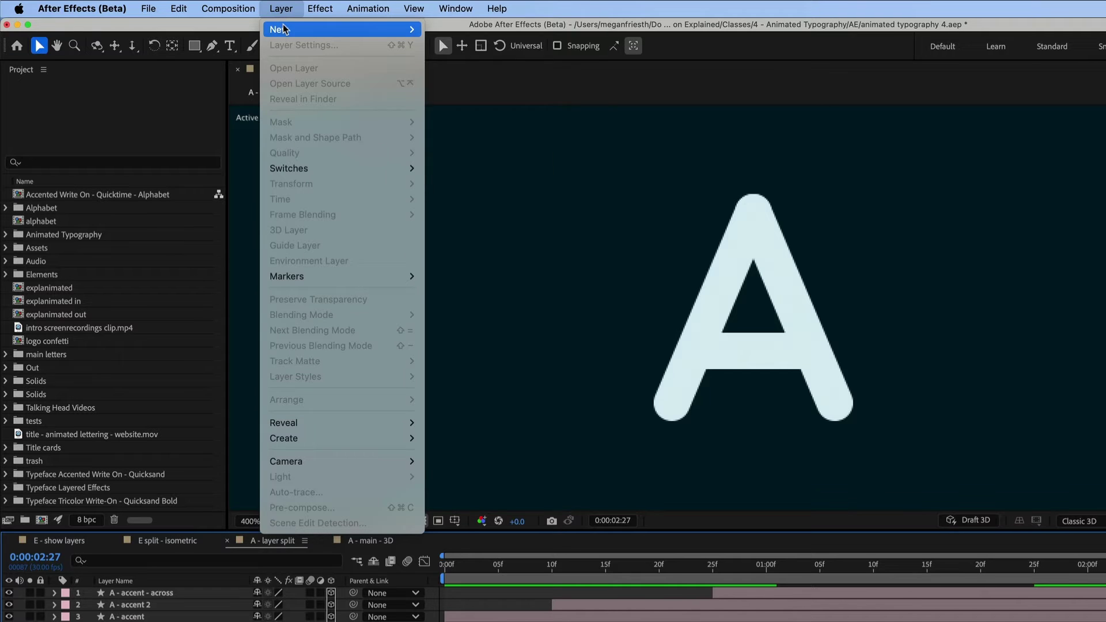
pyautogui.moveTo(285, 29)
pyautogui.click(438, 75)
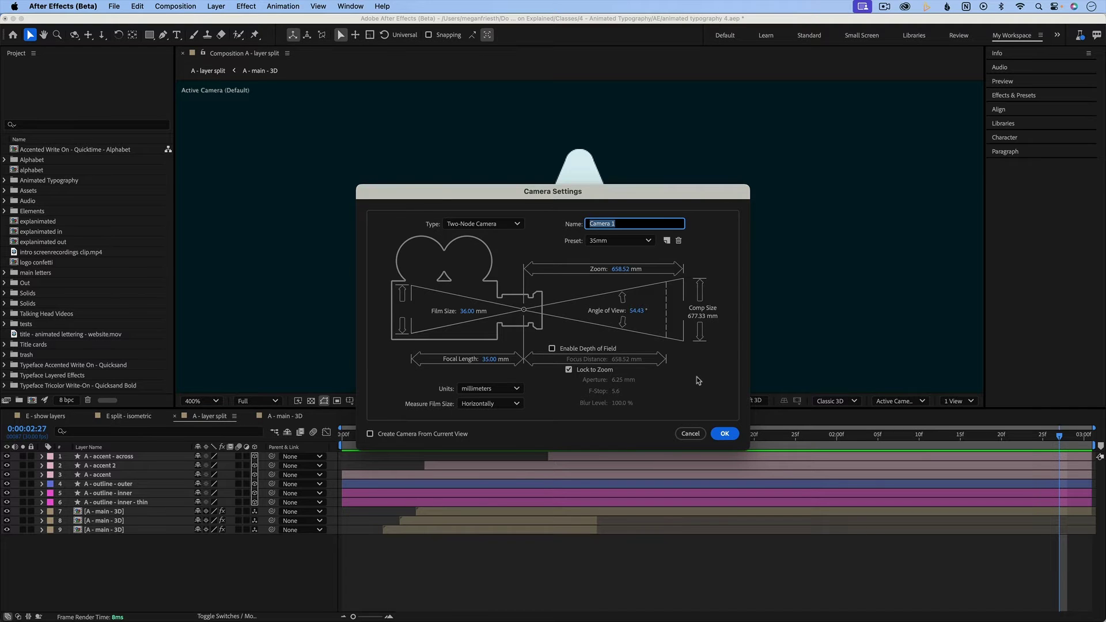
pyautogui.click(723, 434)
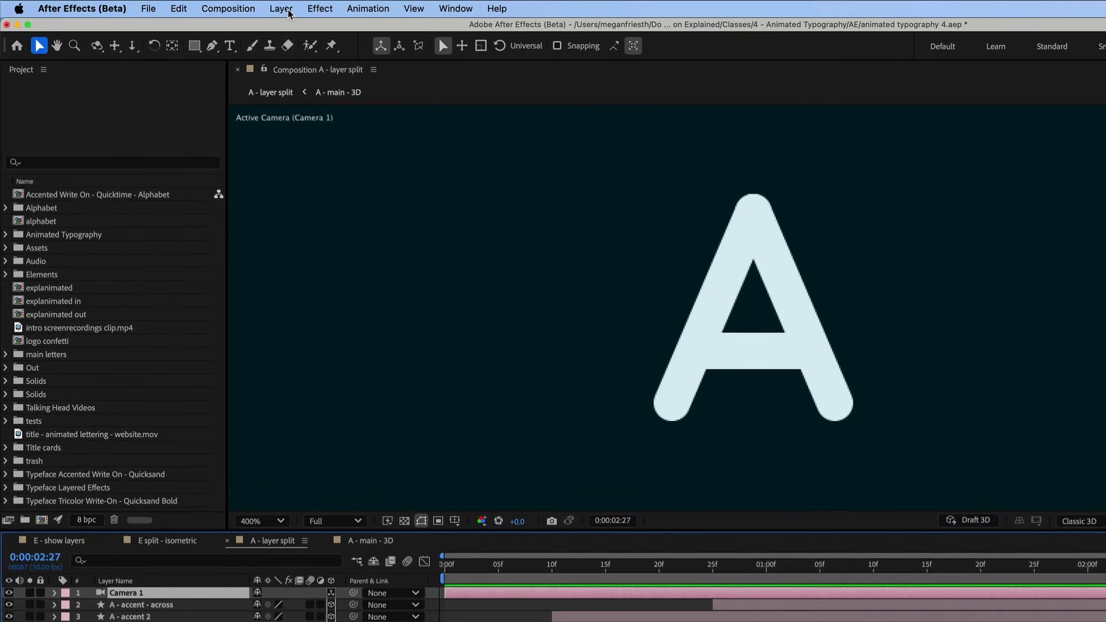
# Add a null object and rename it 'Camera Controller'
pyautogui.click(219, 7)
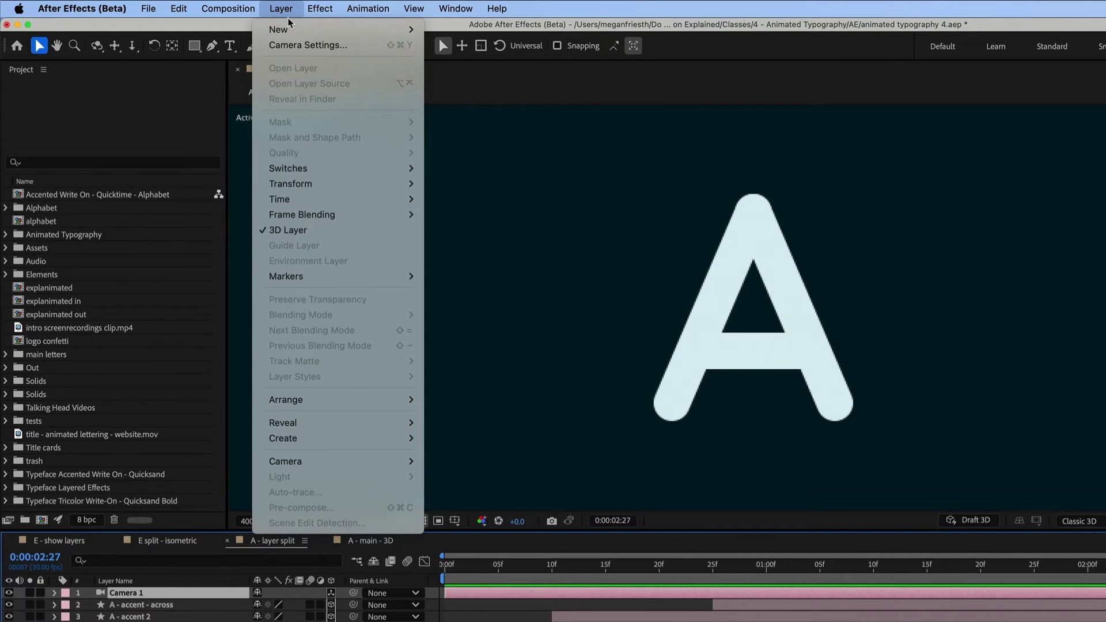
pyautogui.moveTo(291, 28)
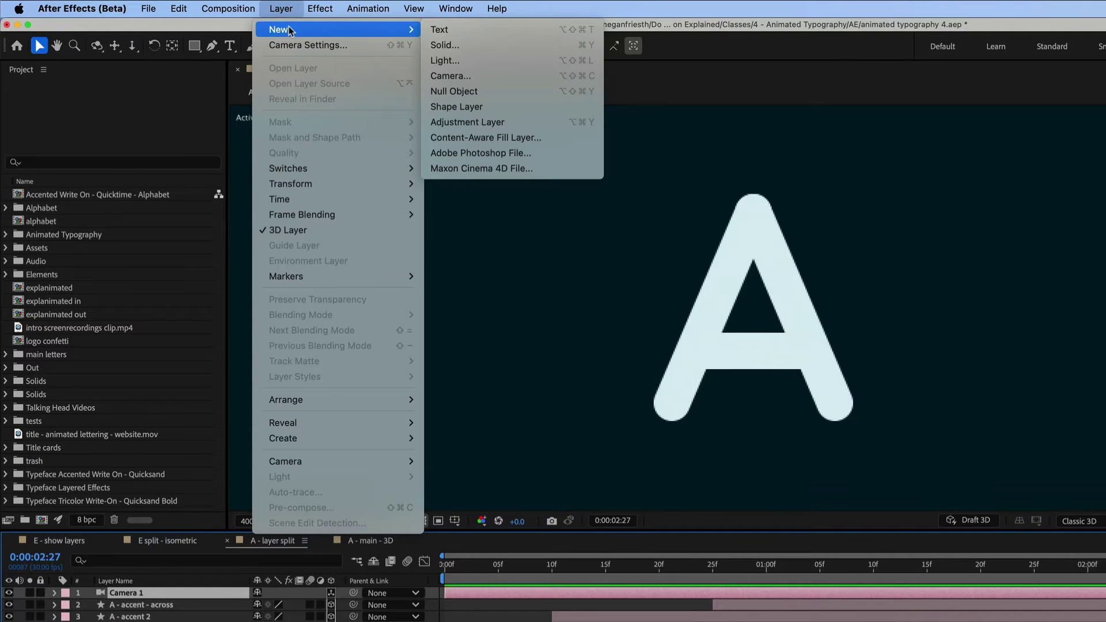
pyautogui.click(462, 95)
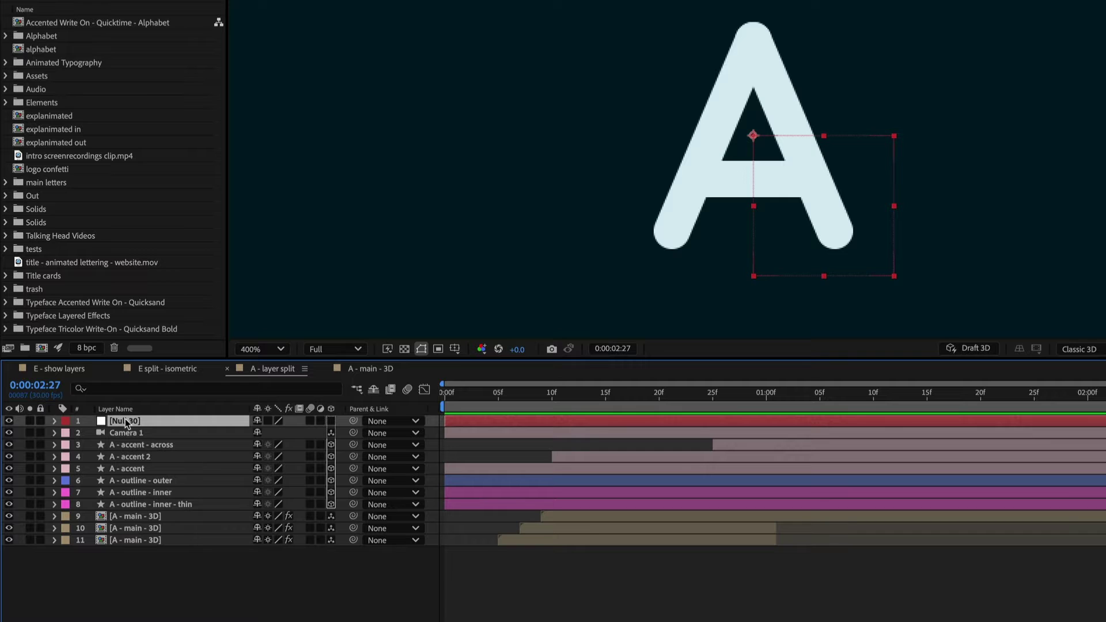
pyautogui.press('Return')
pyautogui.write('Camera Controller')
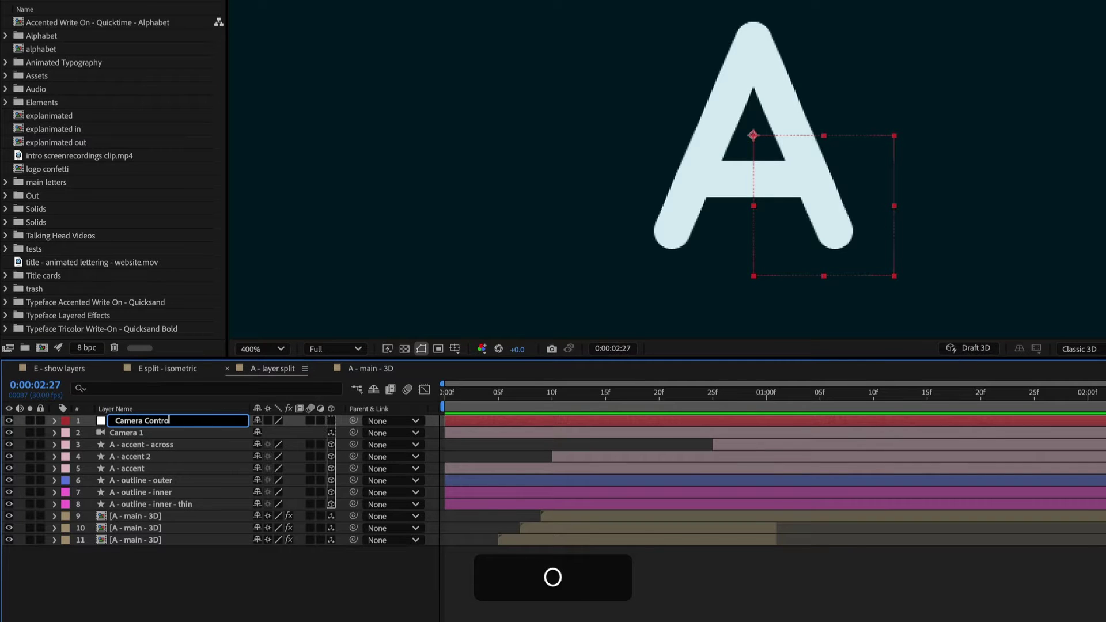
pyautogui.press('Return')
# Make Camera Controller a 3D layer and parent Camera 1 to it
pyautogui.click(331, 421)
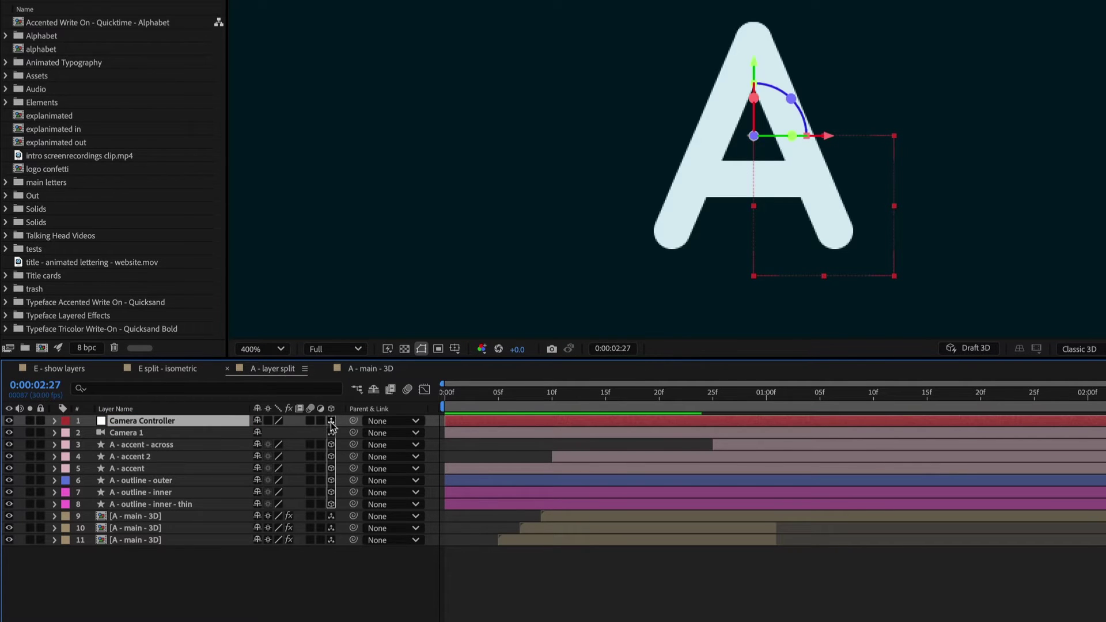
pyautogui.moveTo(353, 433); pyautogui.dragTo(211, 428)
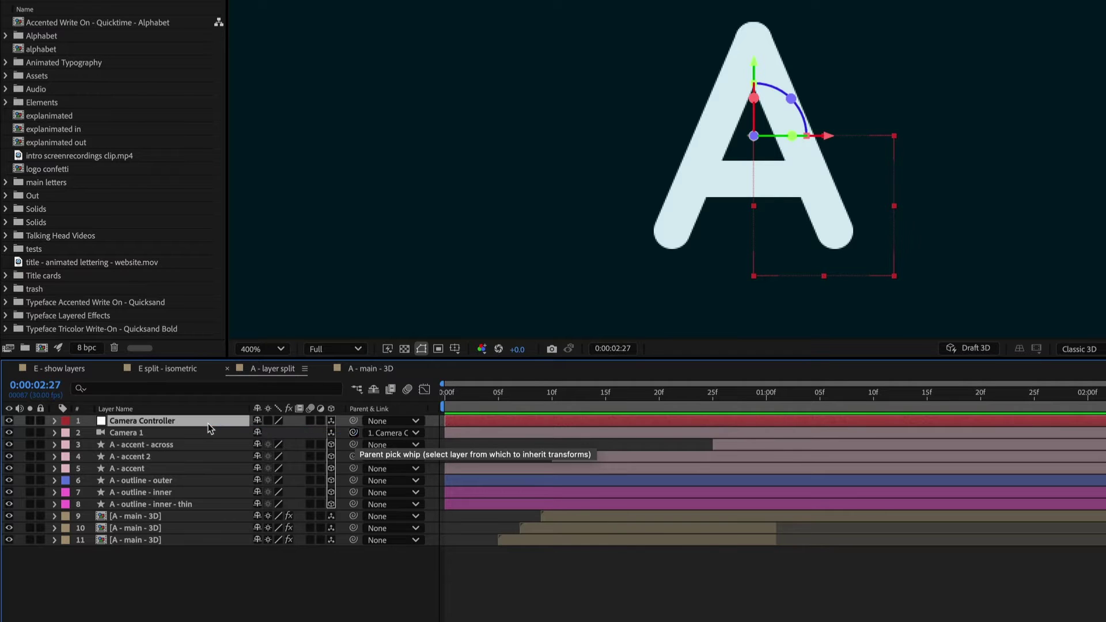
pyautogui.click(281, 591)
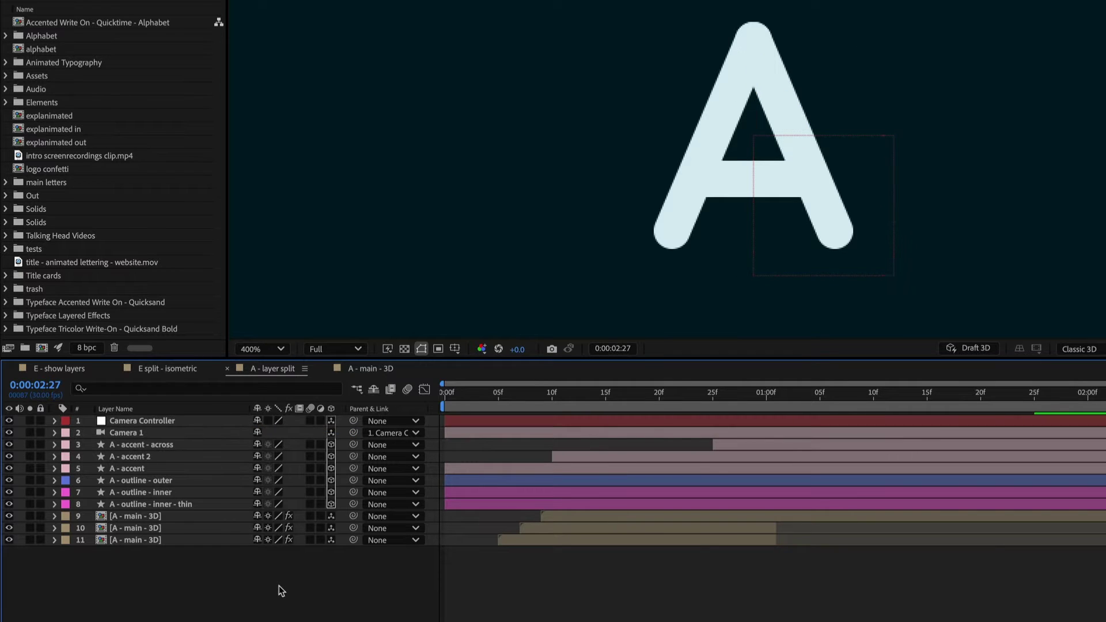
# Set the viewer to Fit up to 200% and scale Camera Controller to 30%
pyautogui.click(257, 352)
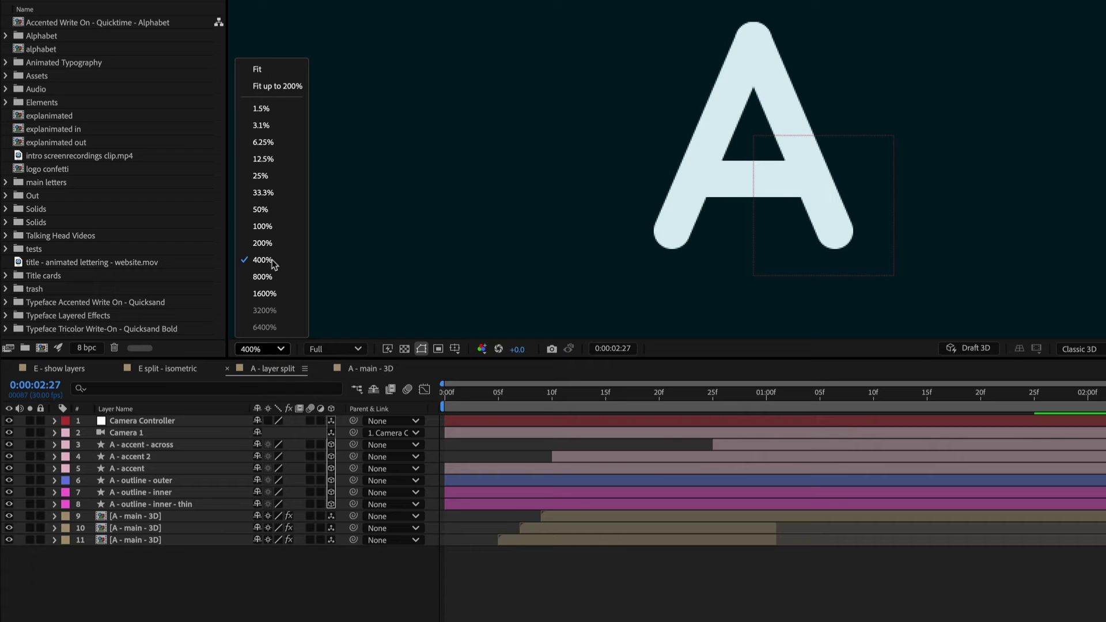
pyautogui.click(253, 85)
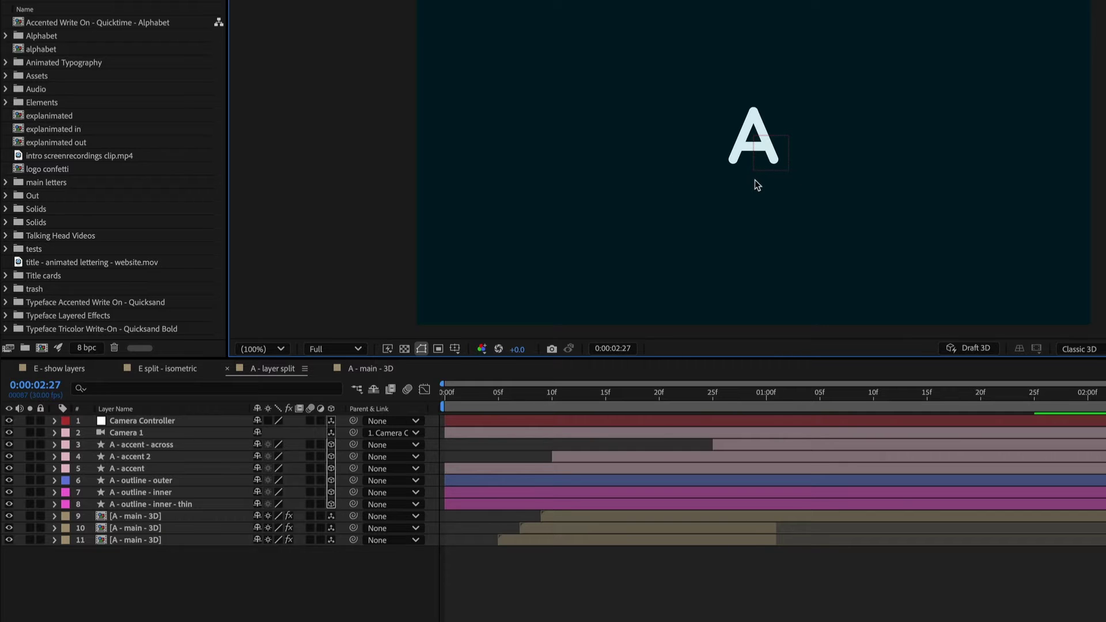
pyautogui.click(151, 421)
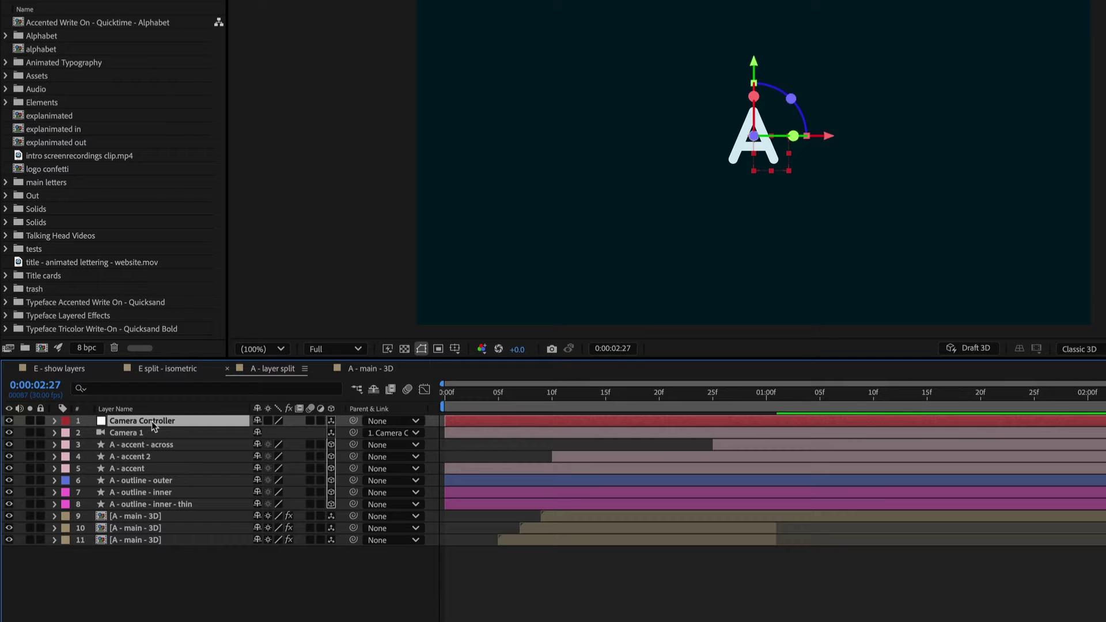
pyautogui.press('s')
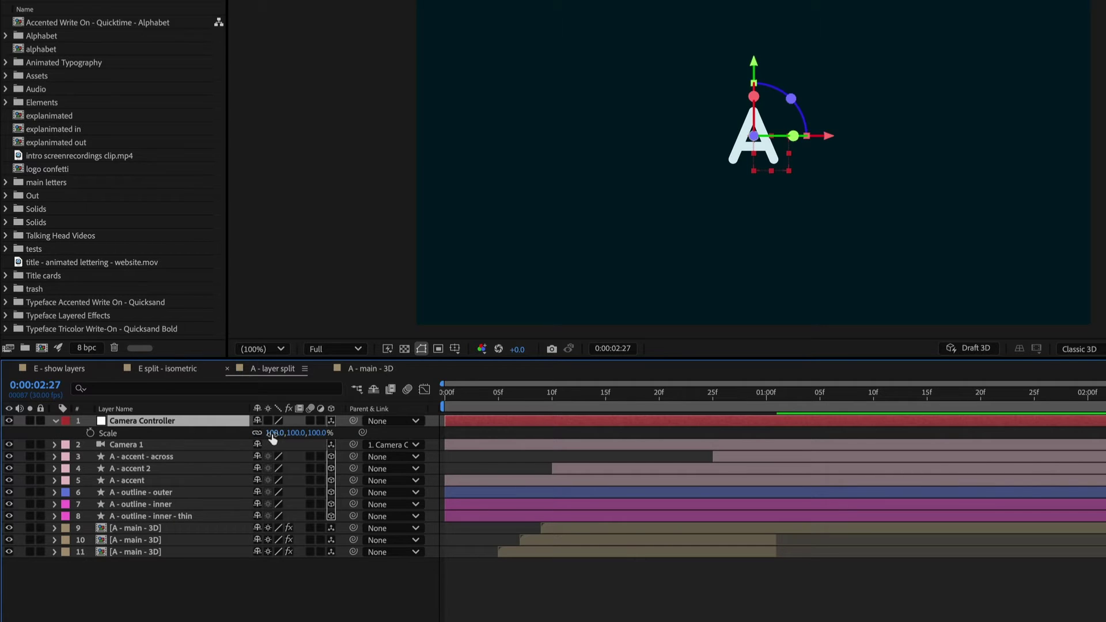
pyautogui.write('30')
pyautogui.press('Return')
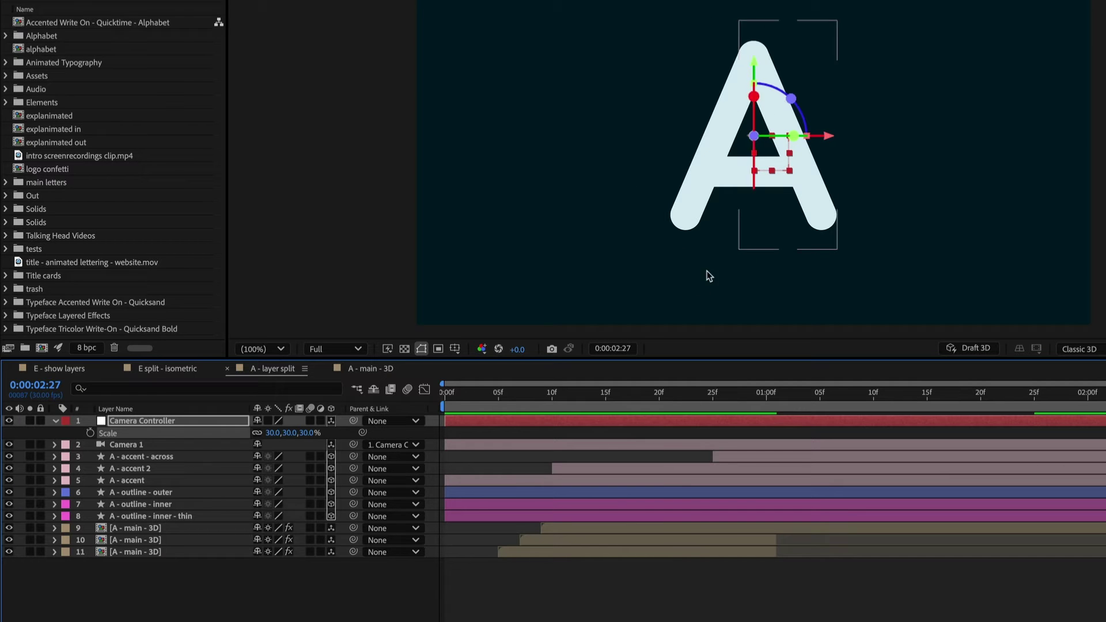
# Collapse Camera Controller's properties and move the playhead to frame 20 to view the split
pyautogui.click(654, 587)
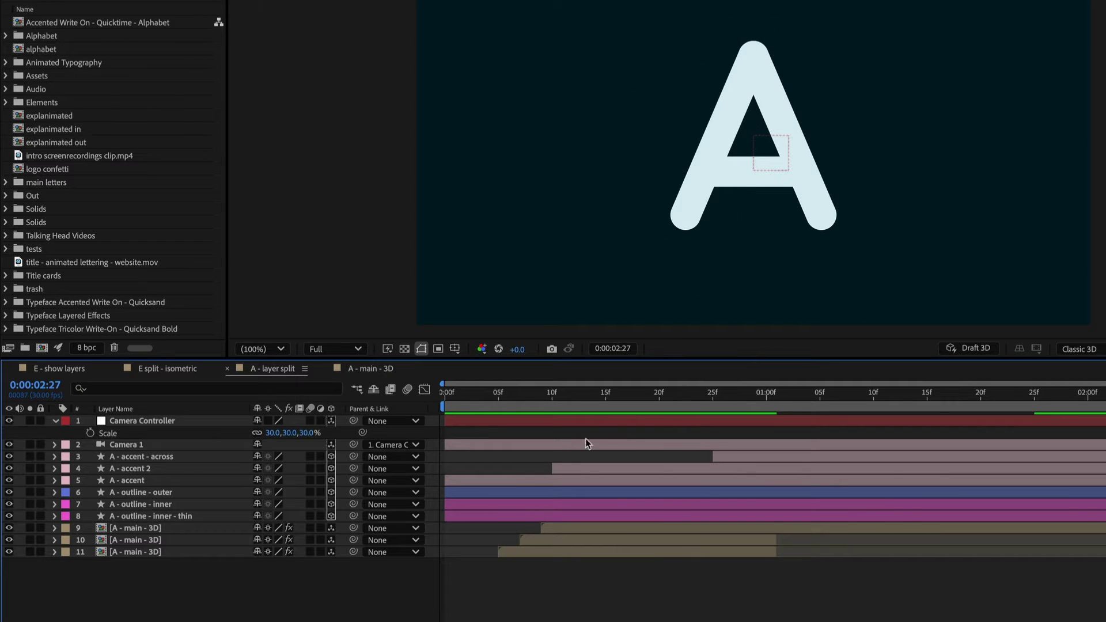
pyautogui.press('u')
pyautogui.moveTo(464, 396); pyautogui.dragTo(657, 407)
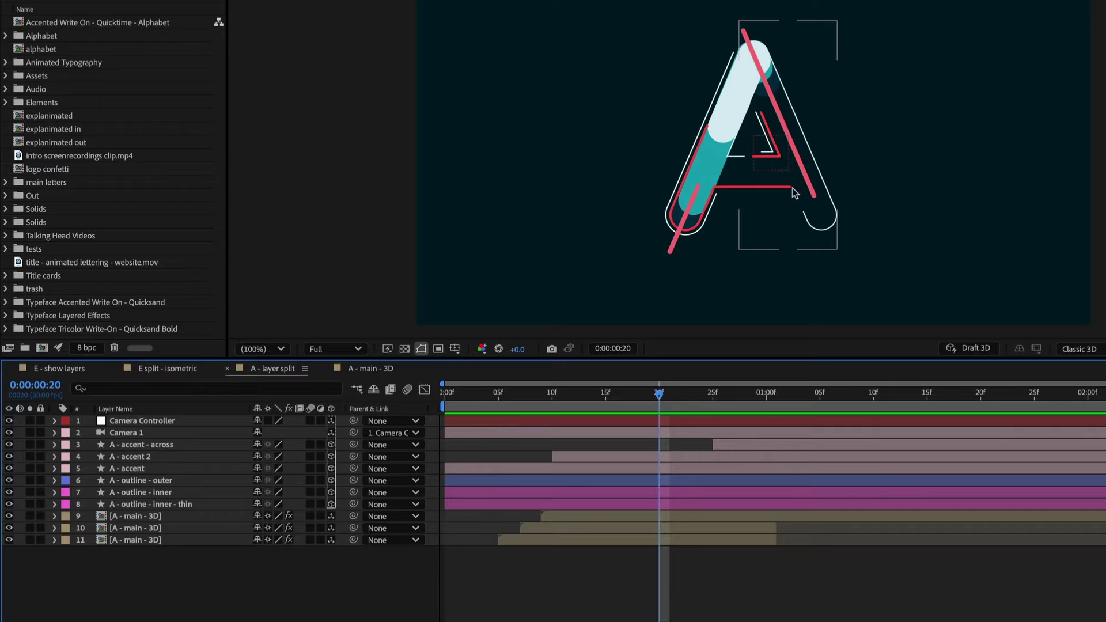
# Add starting keyframes for Camera Controller's X, Y and Z Rotation
pyautogui.click(139, 424)
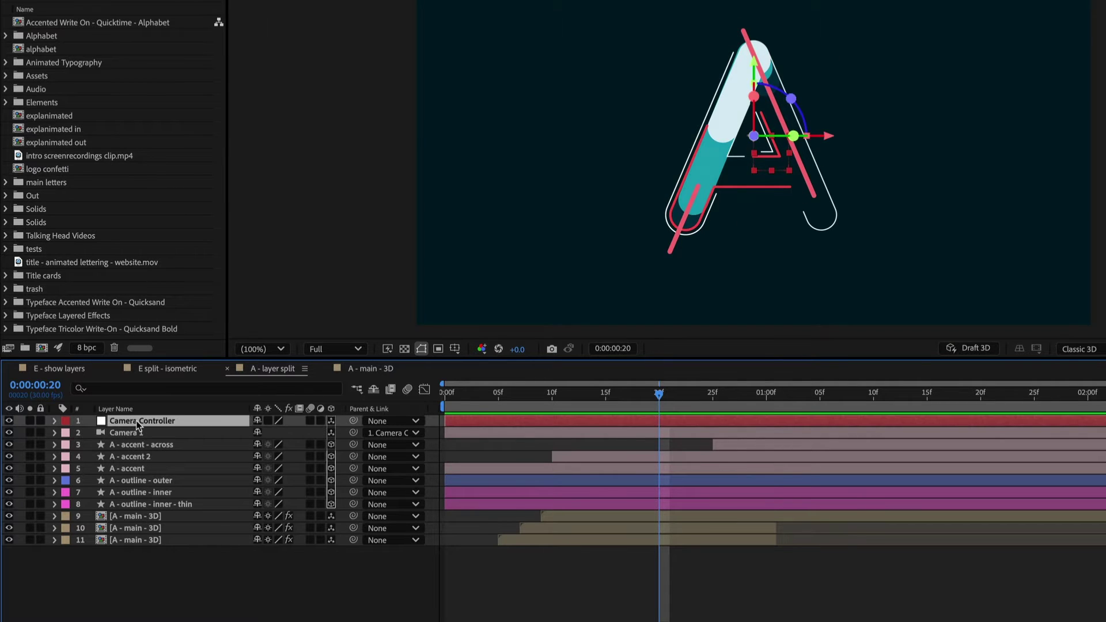
pyautogui.press('r')
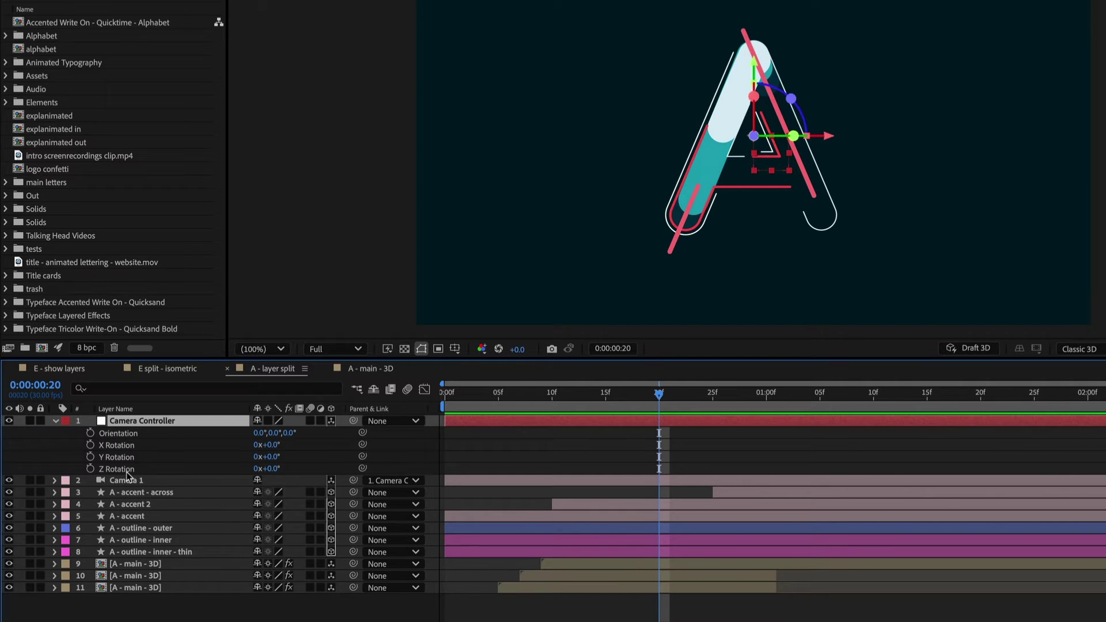
pyautogui.click(91, 445)
pyautogui.click(91, 457)
pyautogui.click(91, 469)
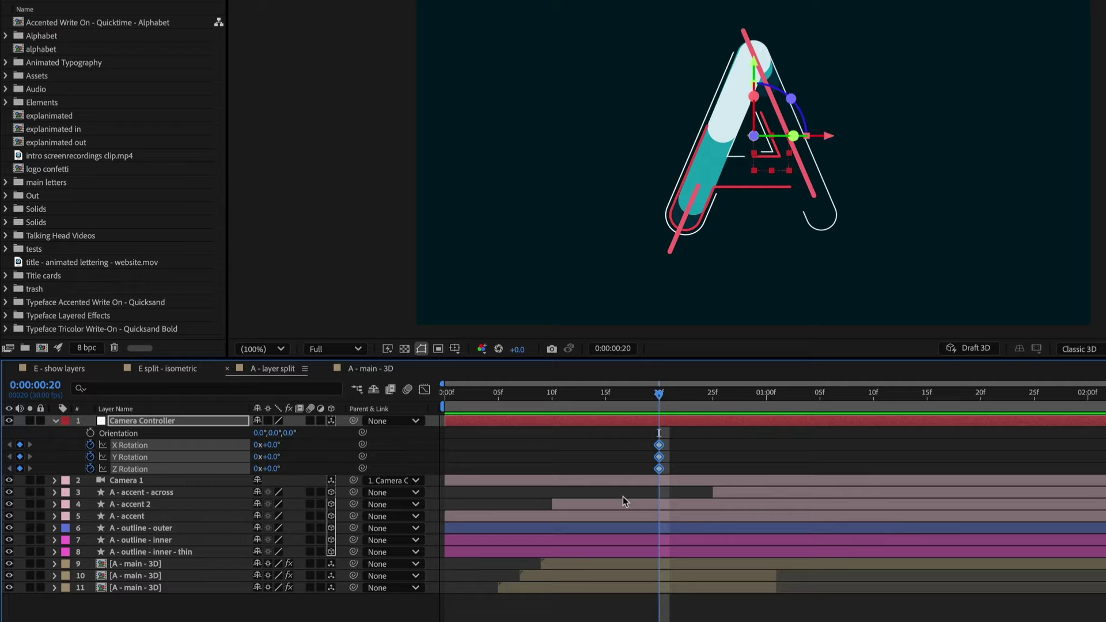
# At 1:00, set Camera Controller rotation to X 35°, Y 45° and Z 30°
pyautogui.click(766, 395)
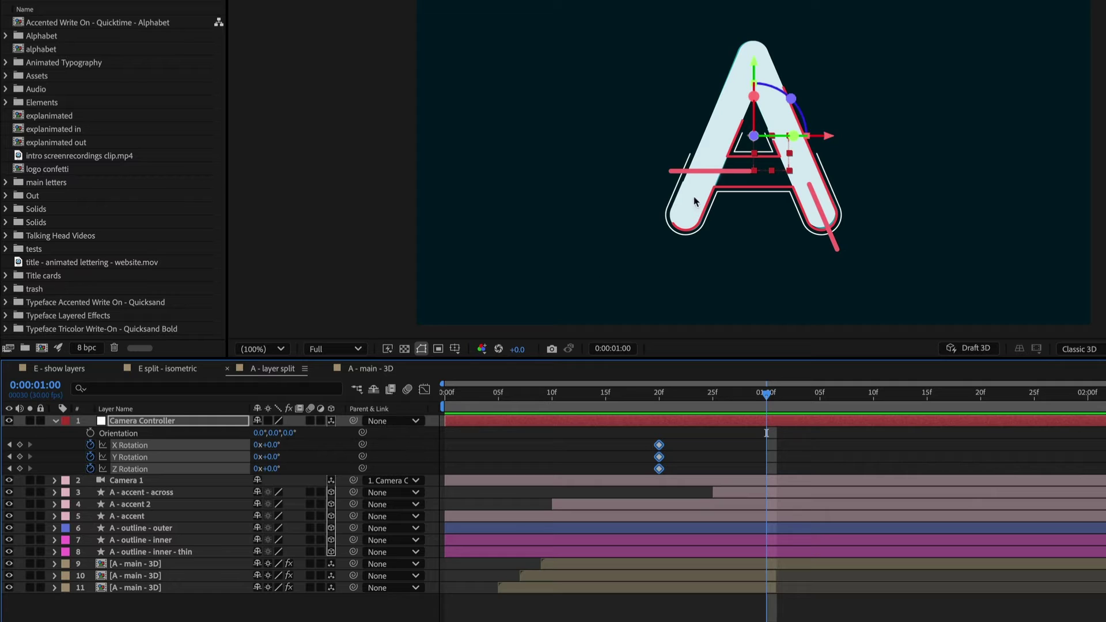
pyautogui.click(273, 445)
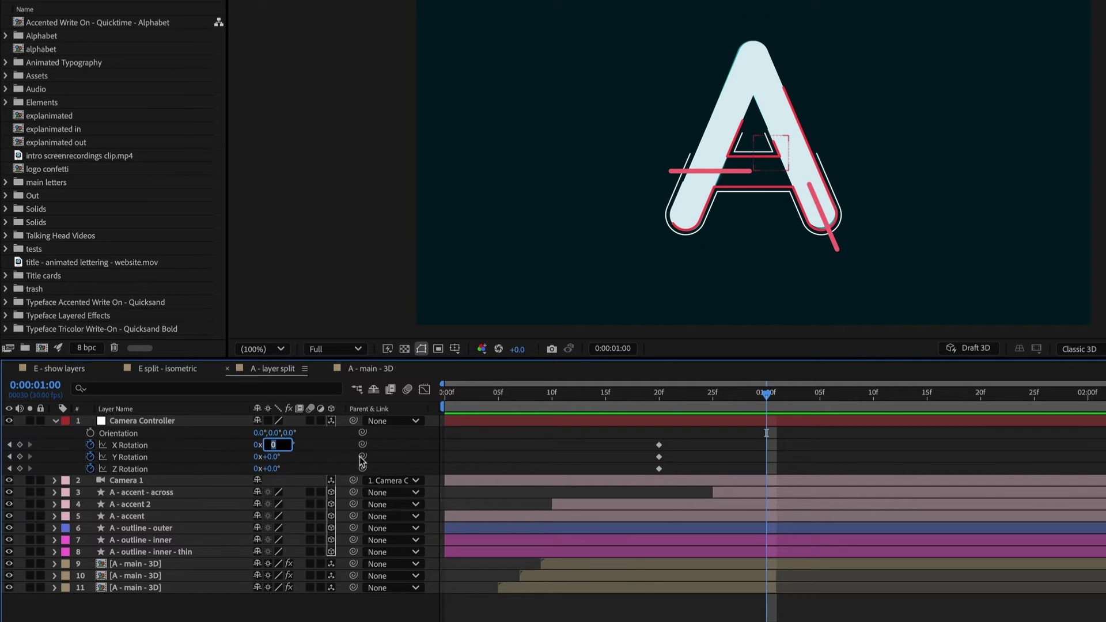
pyautogui.write('35')
pyautogui.press('Return')
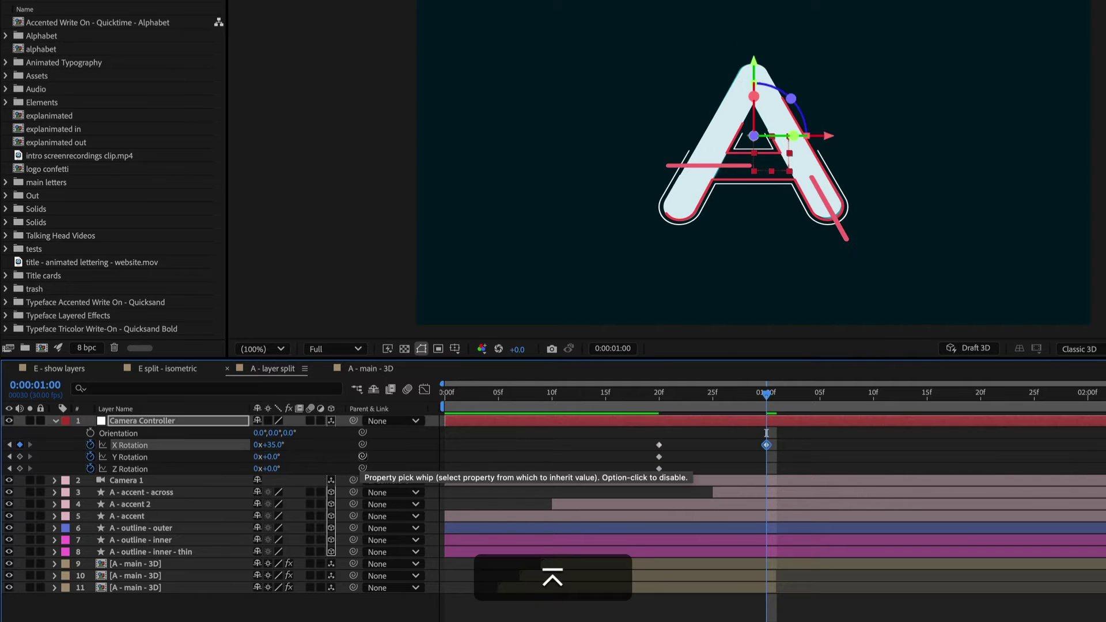
pyautogui.click(268, 457)
pyautogui.write('45')
pyautogui.press('Return')
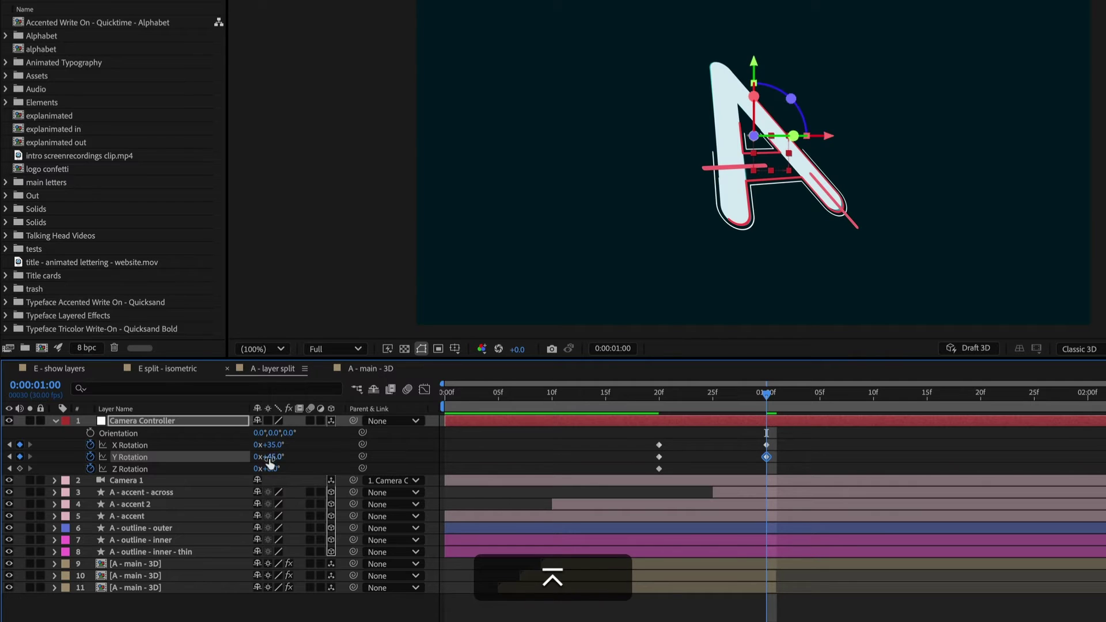
pyautogui.click(271, 468)
pyautogui.write('30')
pyautogui.press('Return')
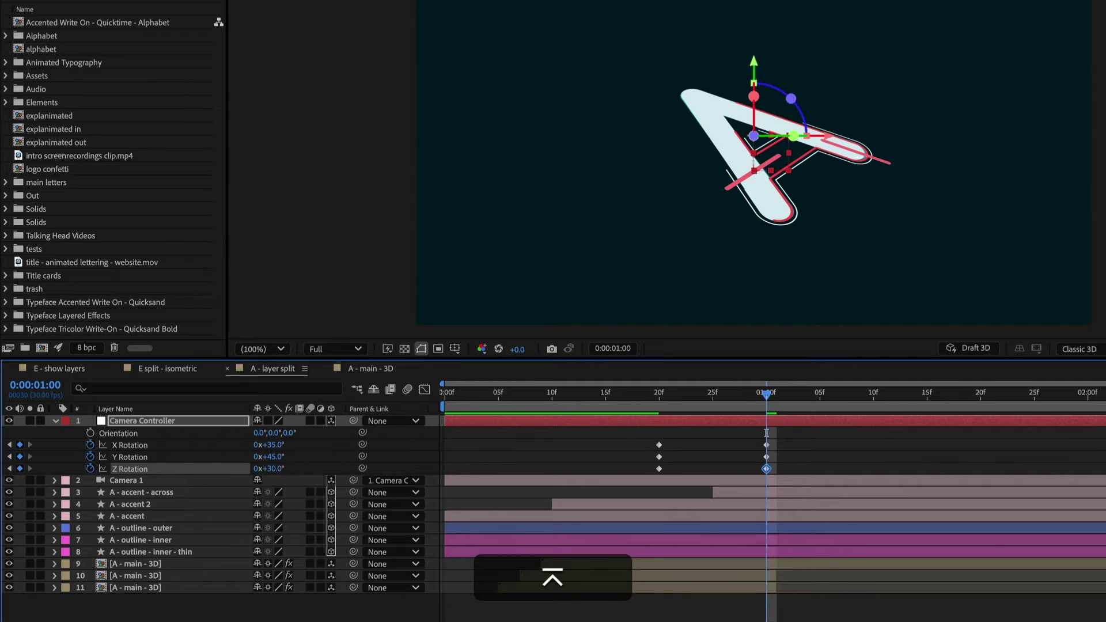
pyautogui.click(700, 459)
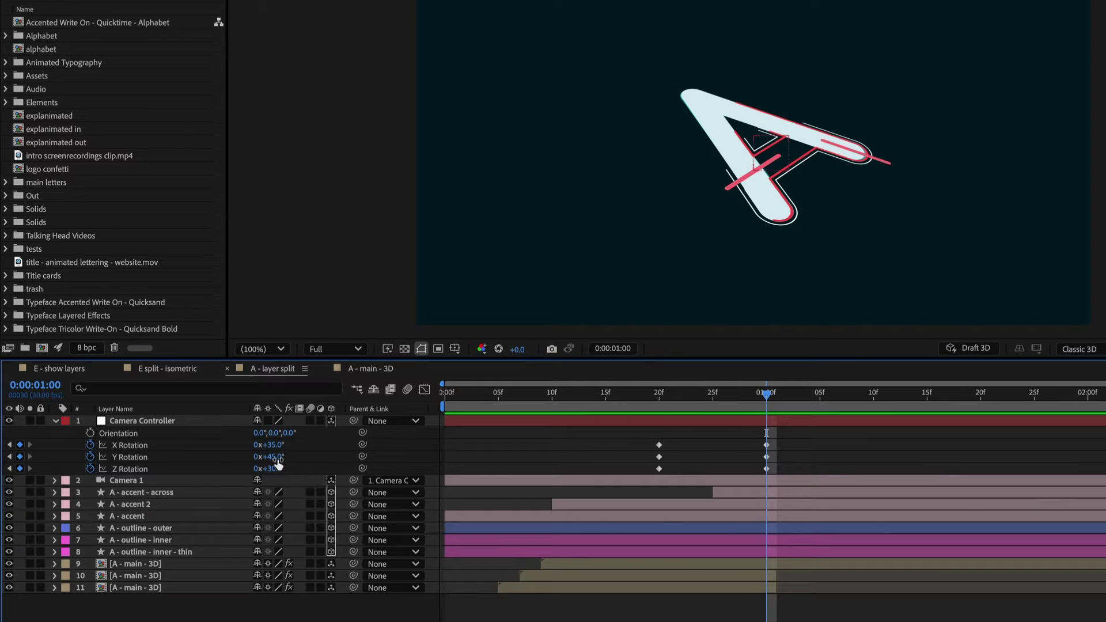
# Parent A - accent - across and A - accent 2 to the A - accent layer
pyautogui.click(160, 495)
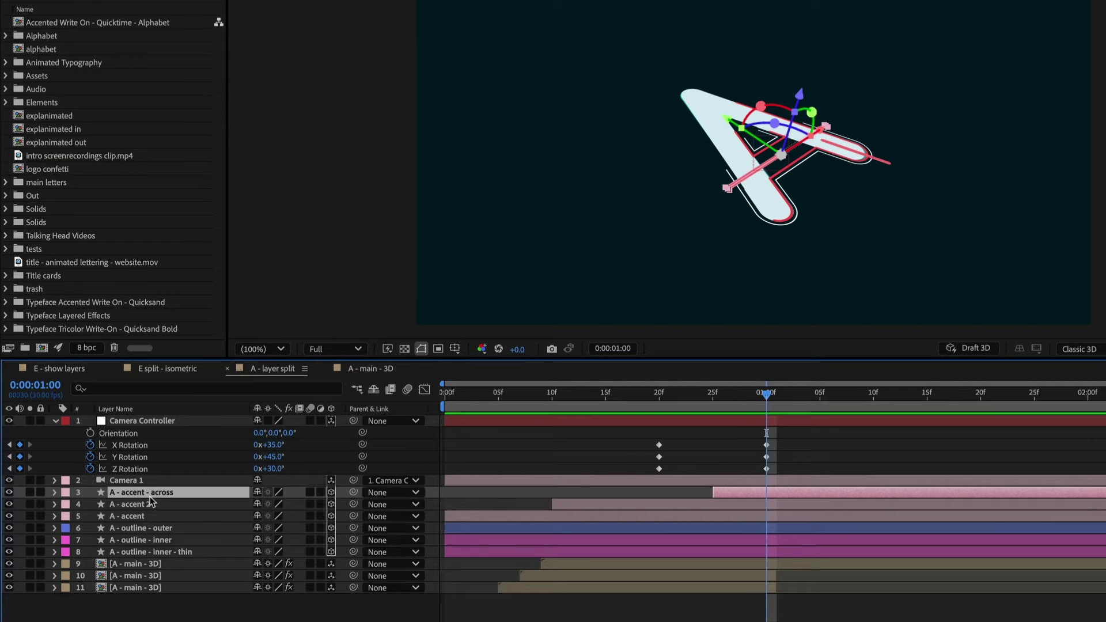
pyautogui.keyDown('shift'); pyautogui.click(151, 505); pyautogui.keyUp('shift')
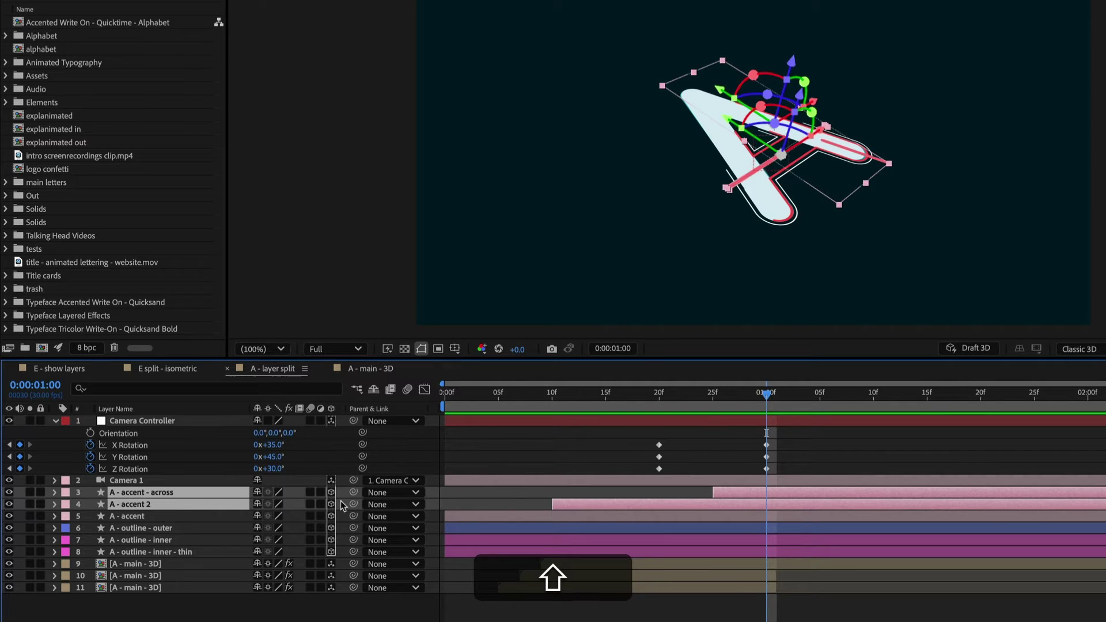
pyautogui.moveTo(353, 505); pyautogui.dragTo(144, 520)
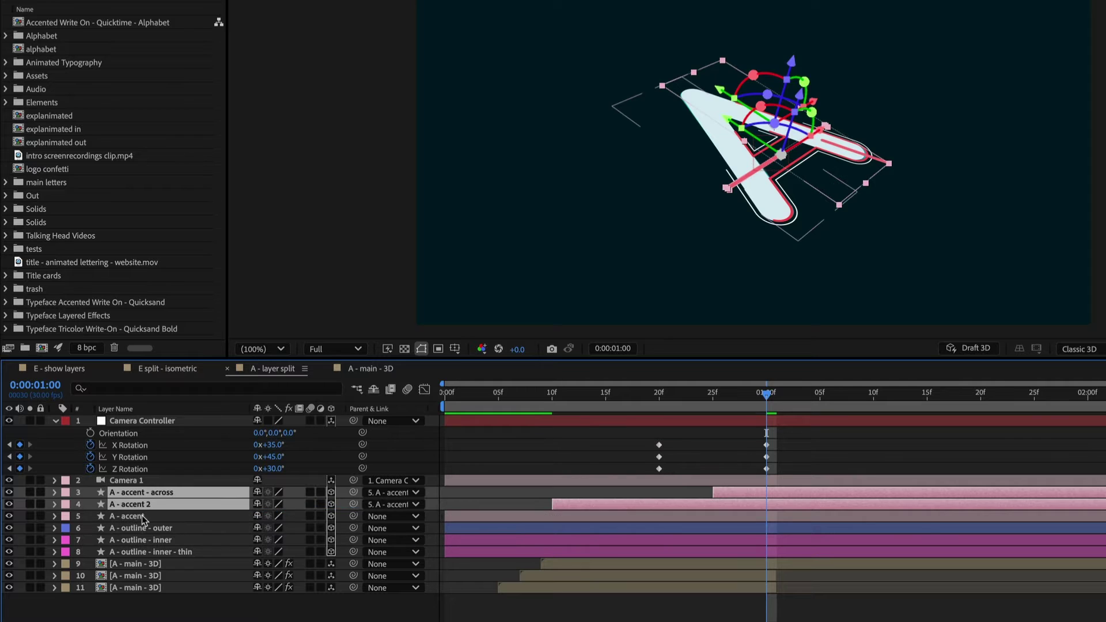
pyautogui.click(144, 518)
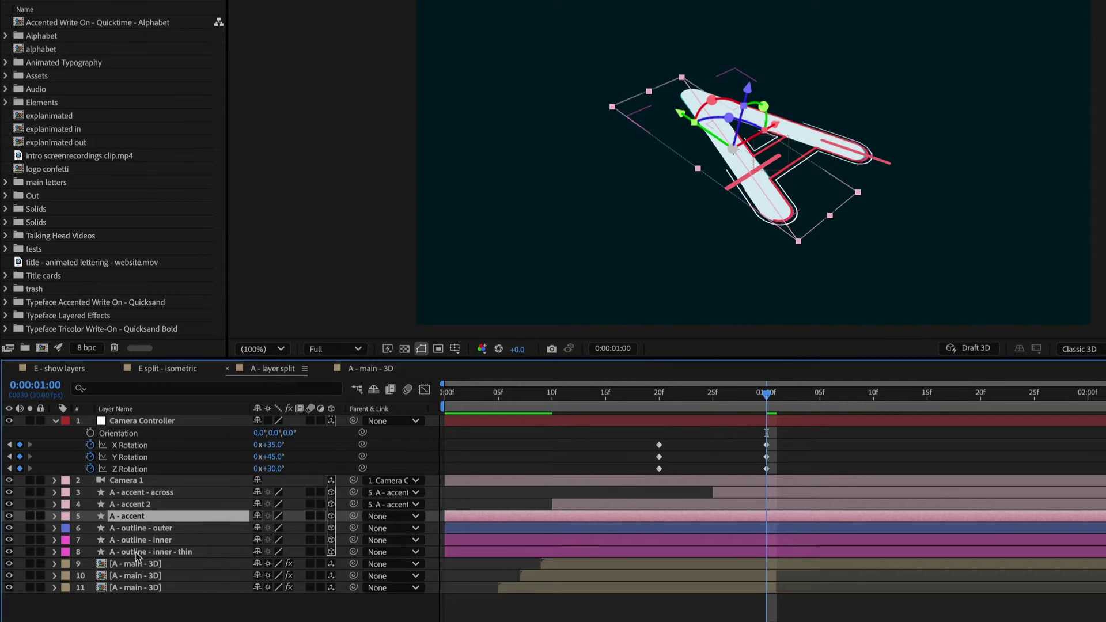
# Show Position for layers 5–10 and move the time to 0:00:00:20
pyautogui.keyDown('shift'); pyautogui.click(138, 577); pyautogui.keyUp('shift')
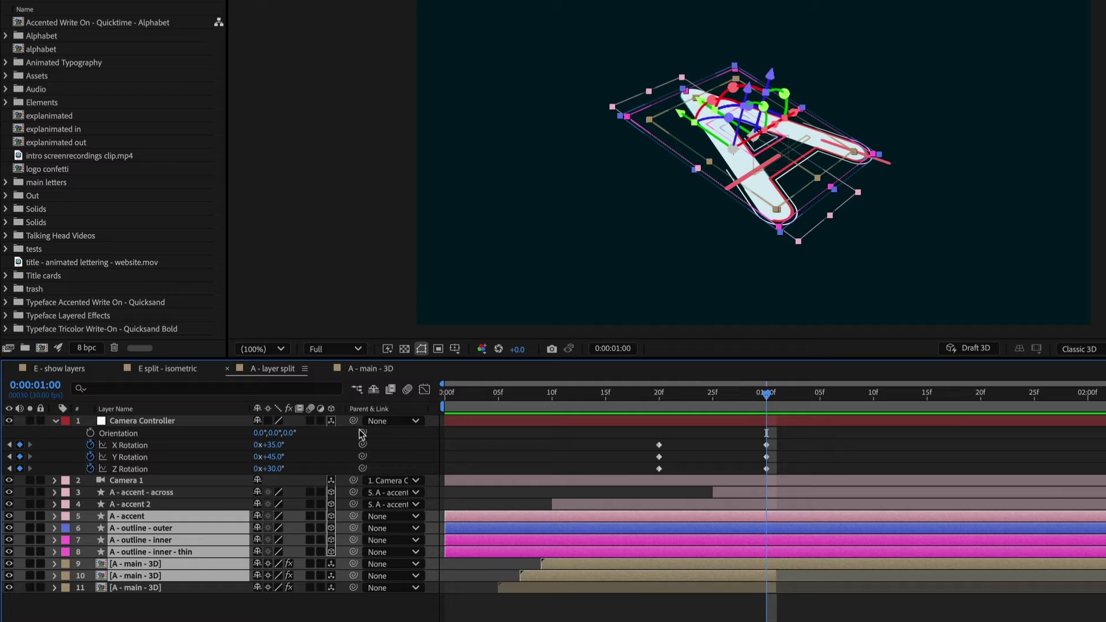
pyautogui.press('p')
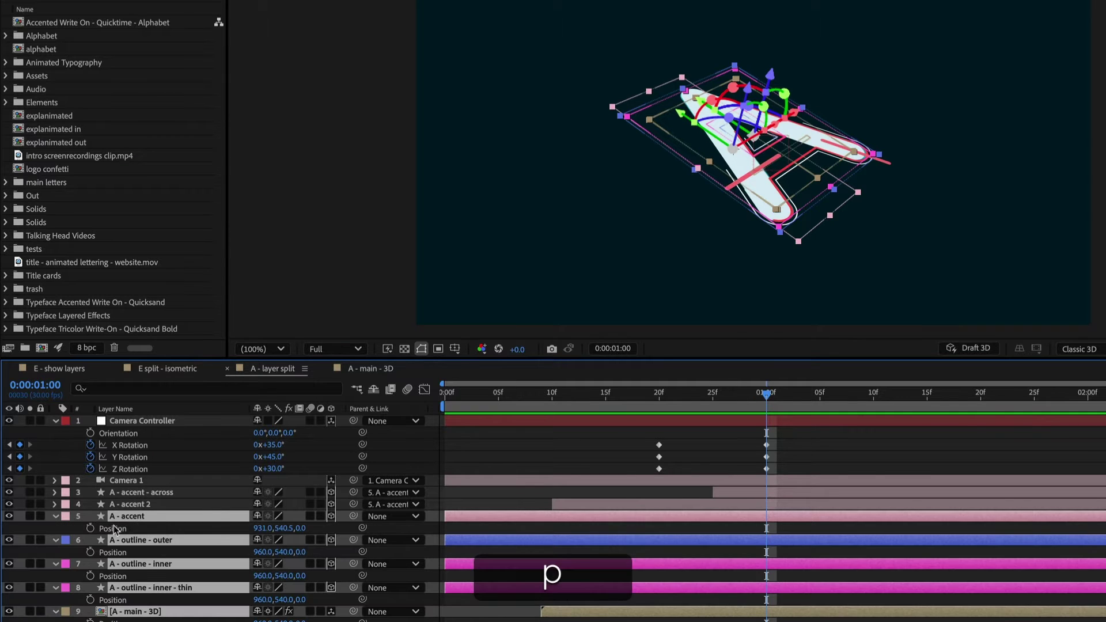
pyautogui.scroll(-3, 655, 487)
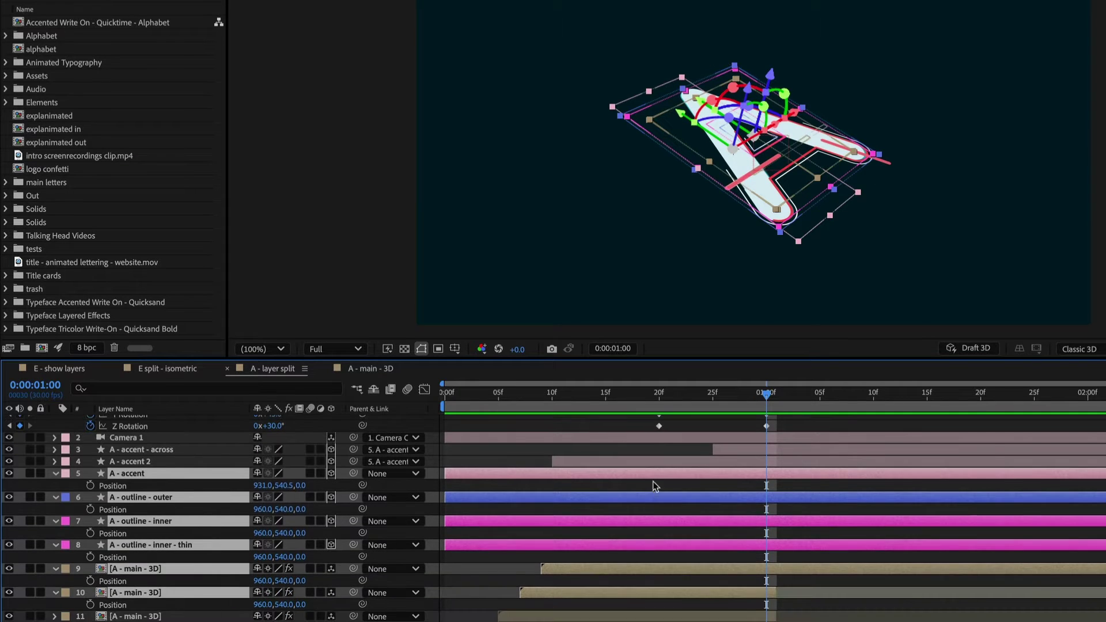
pyautogui.click(660, 396)
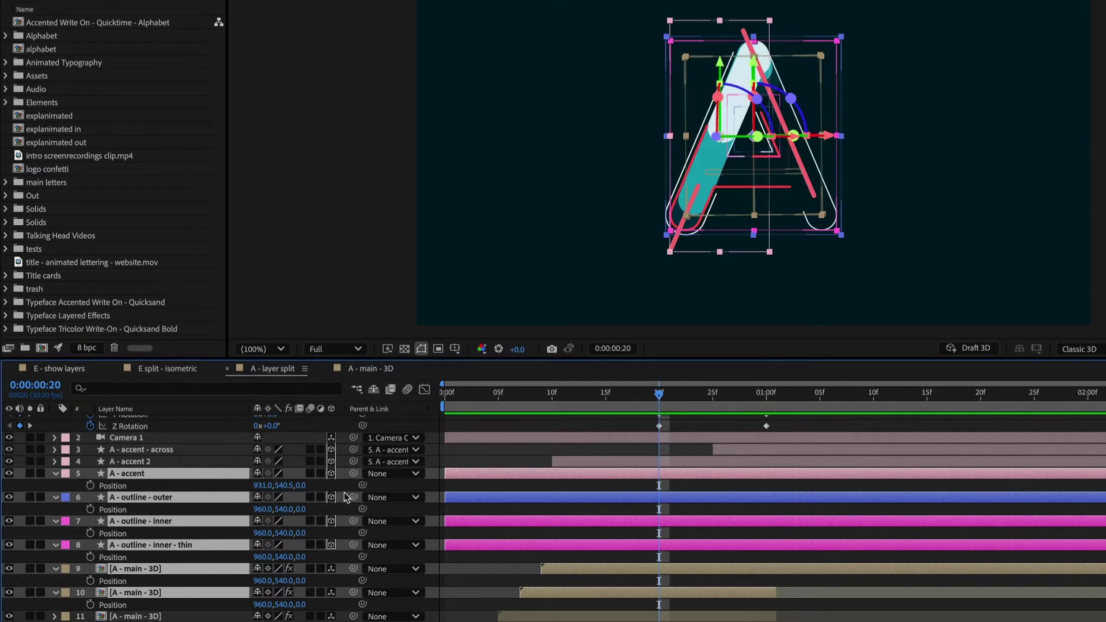
# Add Position keyframes at 20f for layers 5–10, then go to 1:00
pyautogui.click(90, 486)
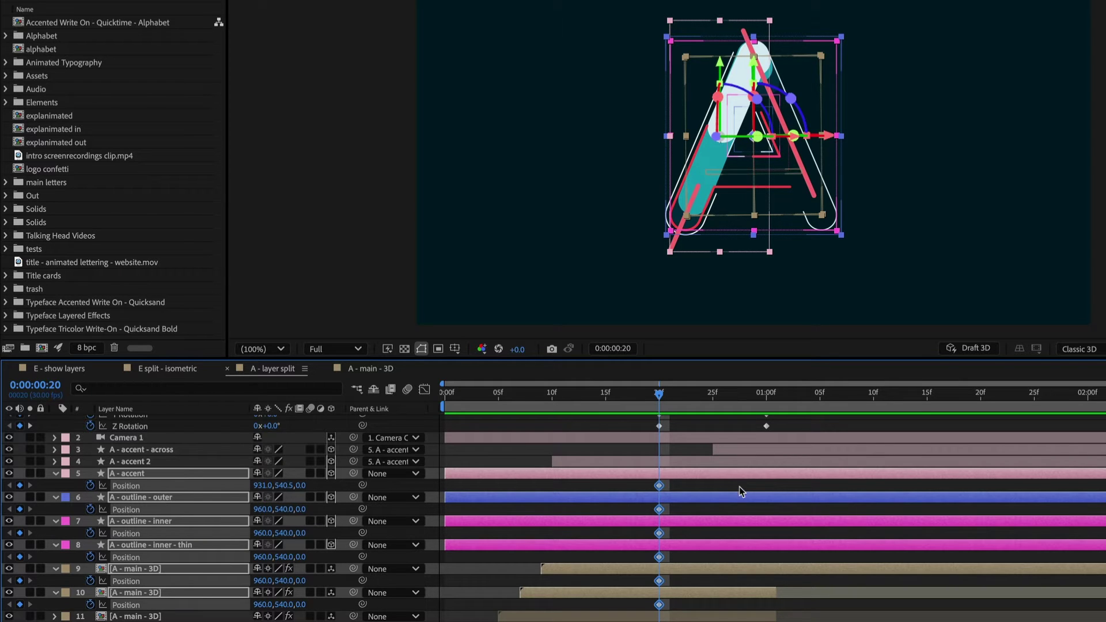
pyautogui.click(767, 398)
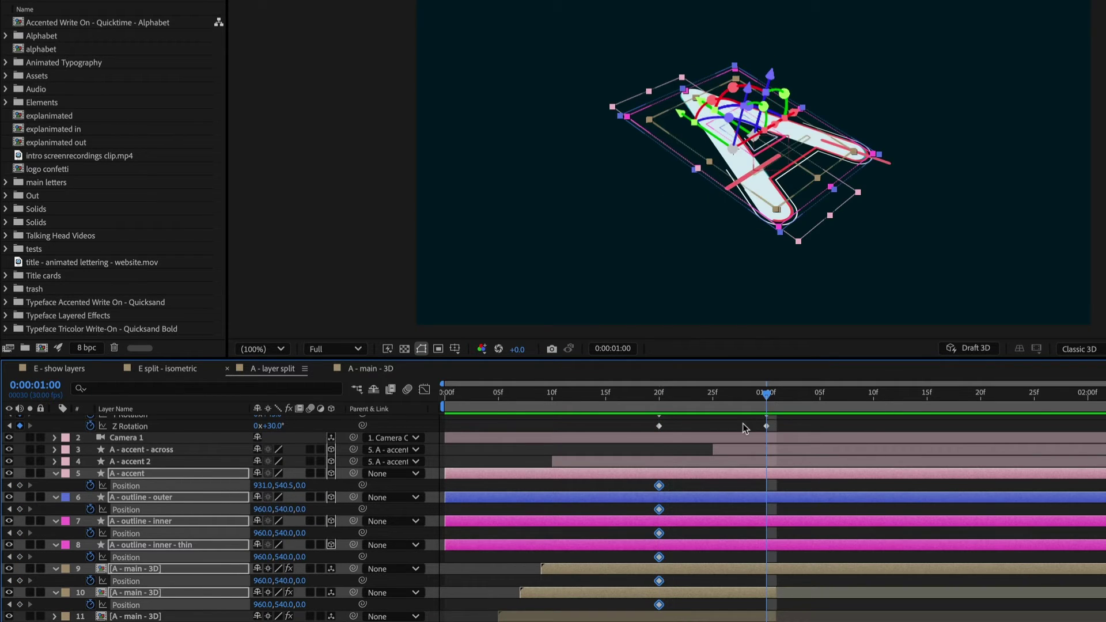
pyautogui.click(717, 486)
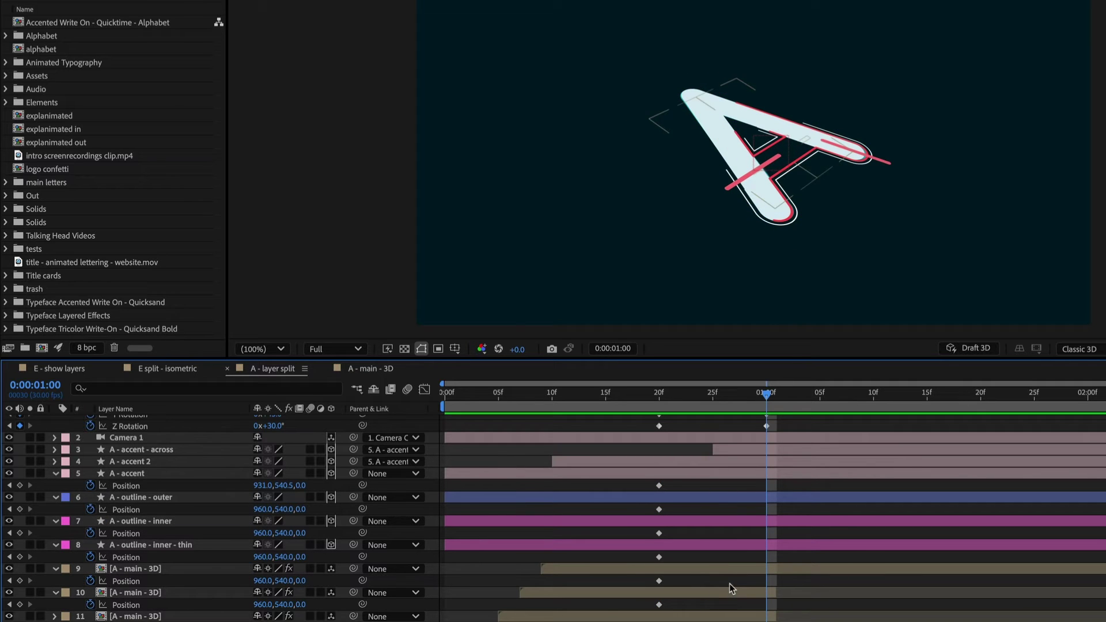
# Set Z Position to -10, -20 and -40 for layers 10, 9 and A - outline - inner - thin
pyautogui.click(162, 594)
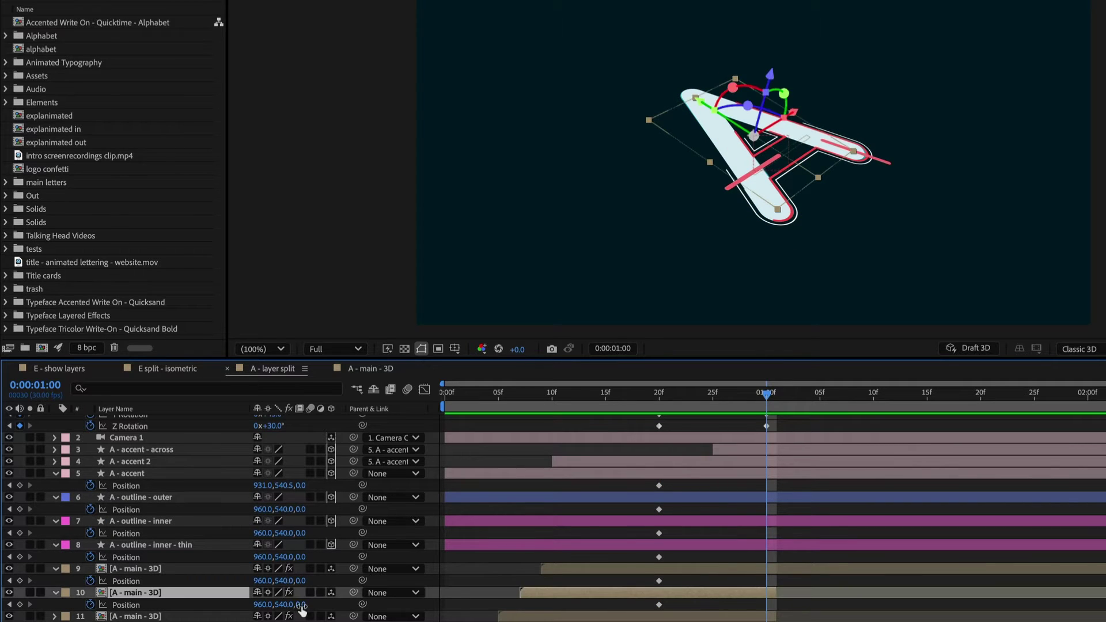
pyautogui.click(301, 605)
pyautogui.write('-10')
pyautogui.press('Return')
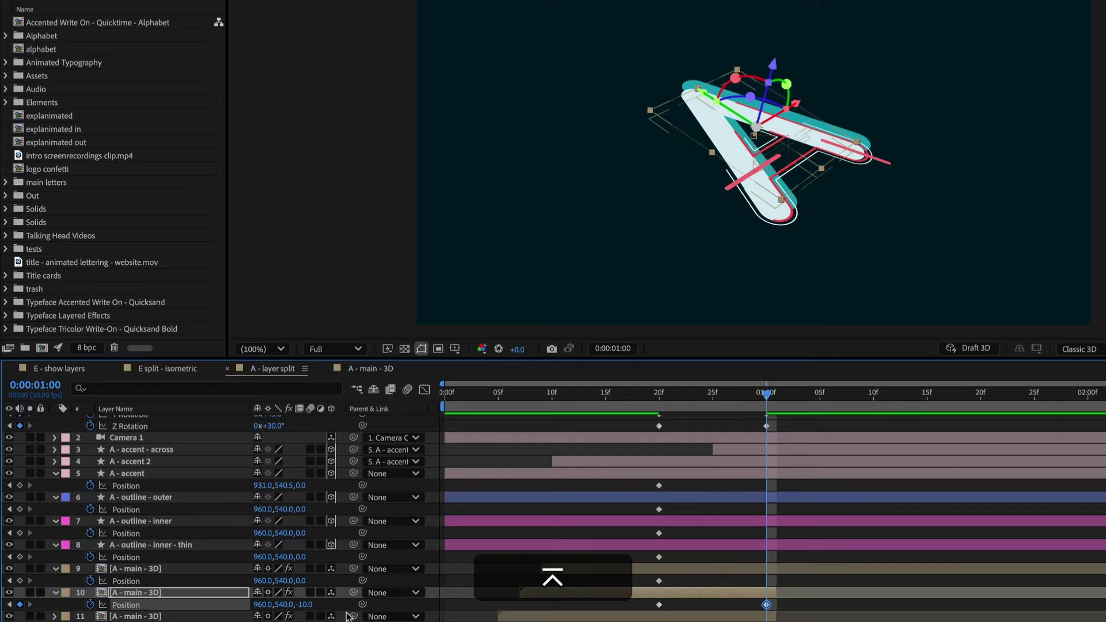
pyautogui.click(303, 582)
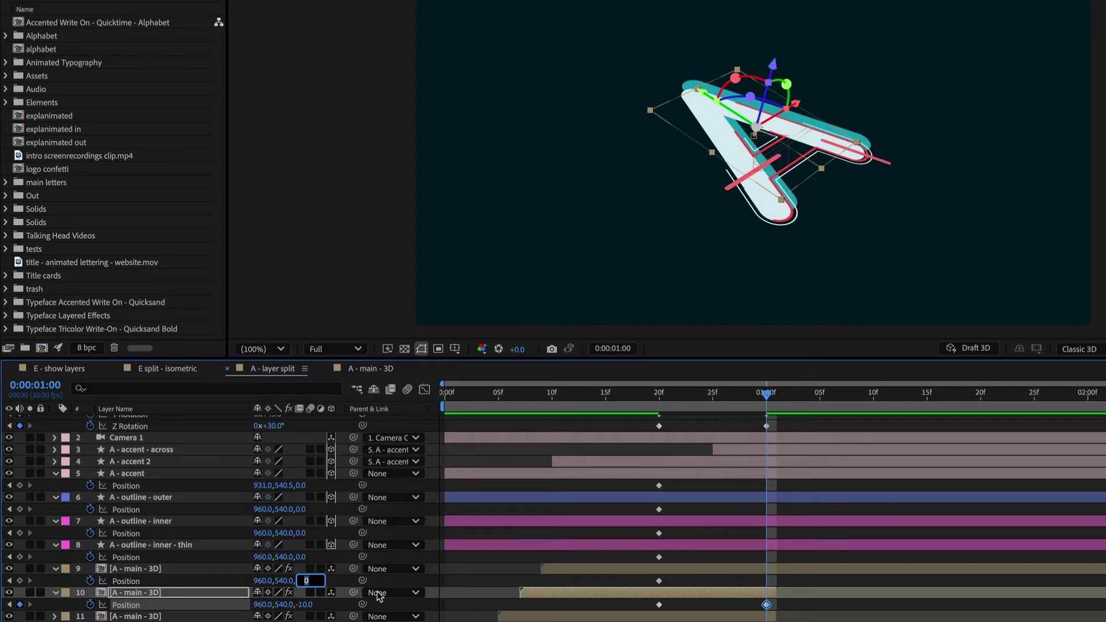
pyautogui.write('-20')
pyautogui.press('Return')
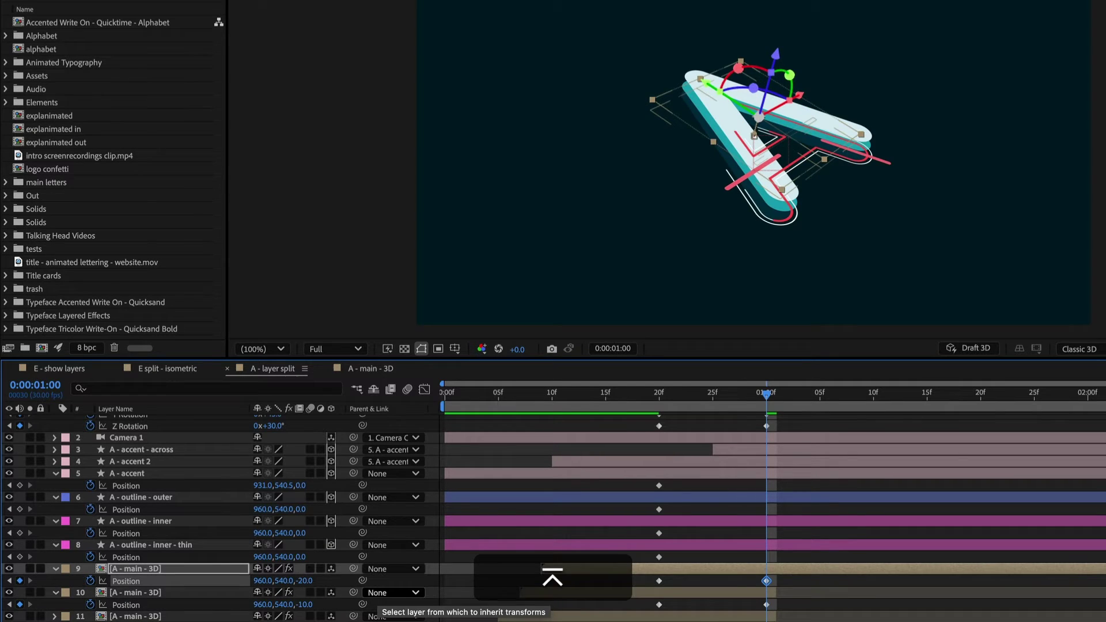
pyautogui.click(144, 547)
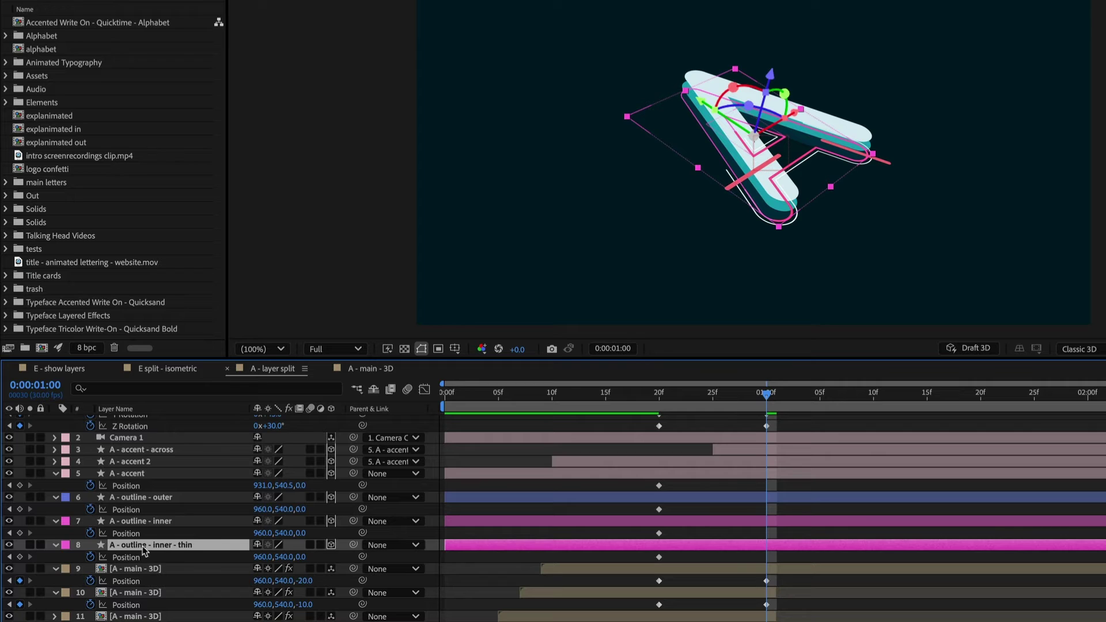
pyautogui.click(300, 558)
pyautogui.write('-40')
pyautogui.press('Return')
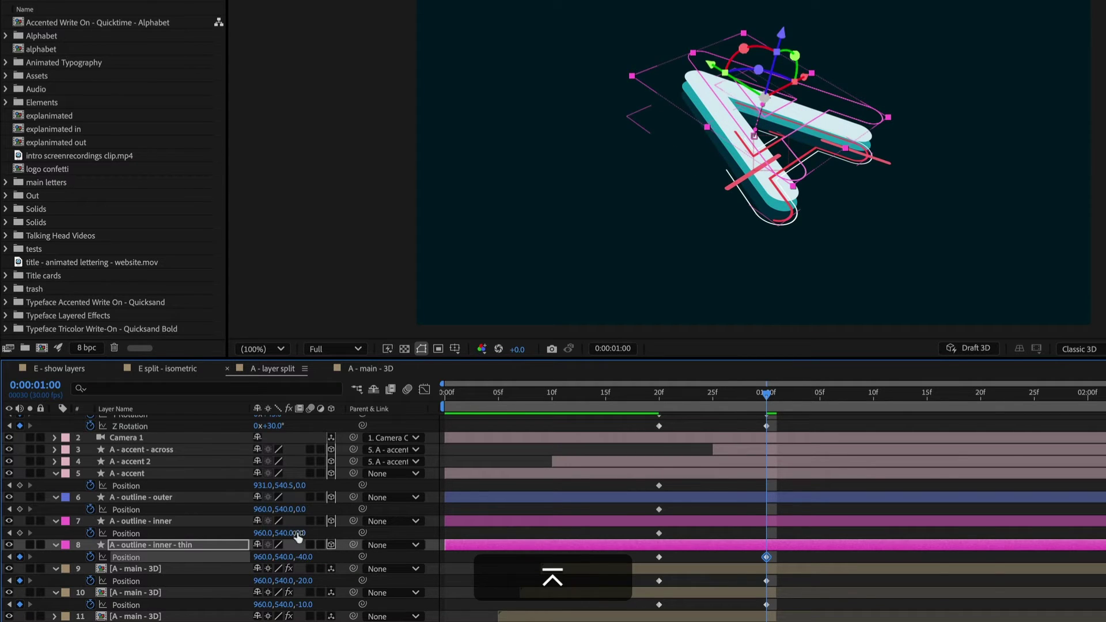
# Set Z Position to -60, -80 and -100 for A - outline - inner, outer and A - accent
pyautogui.click(298, 534)
pyautogui.write('-60')
pyautogui.press('Return')
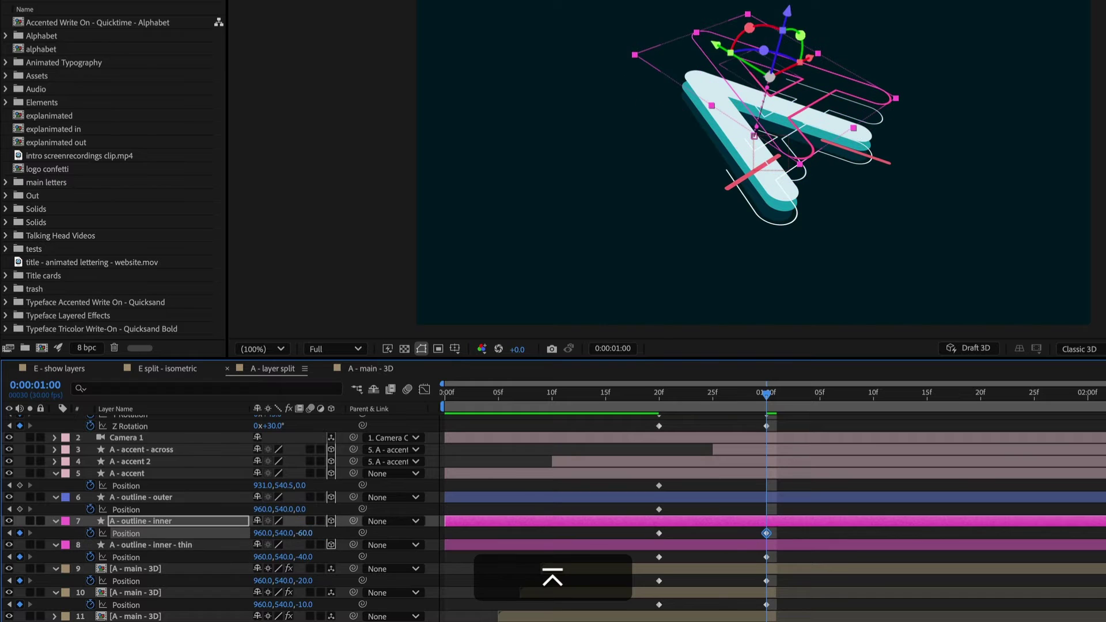
pyautogui.click(300, 510)
pyautogui.write('-80')
pyautogui.press('Return')
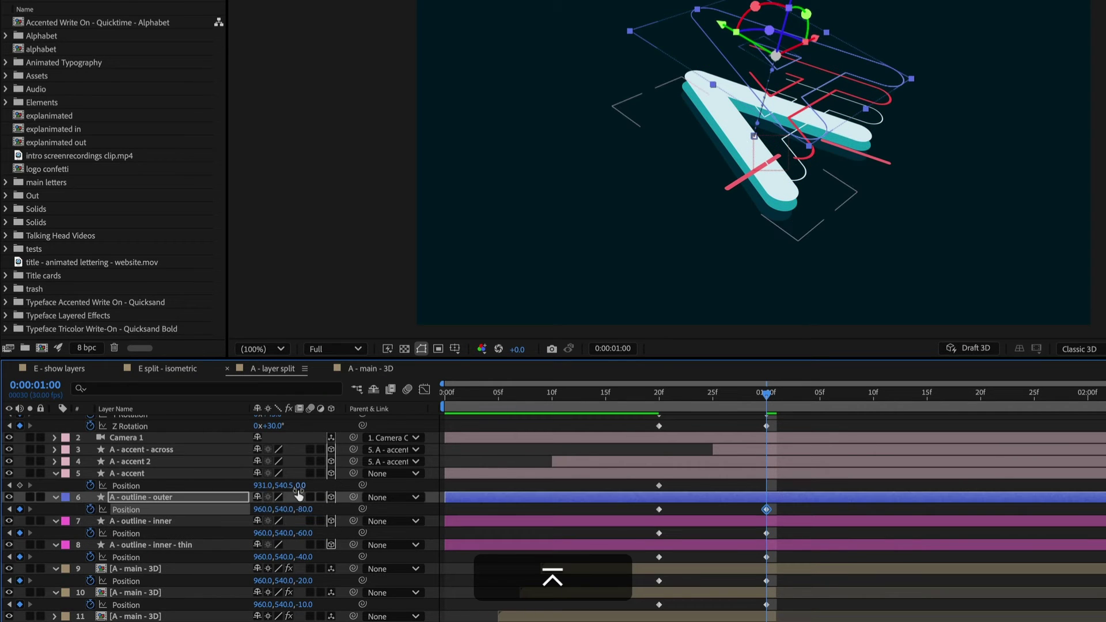
pyautogui.click(300, 486)
pyautogui.write('-100')
pyautogui.press('Return')
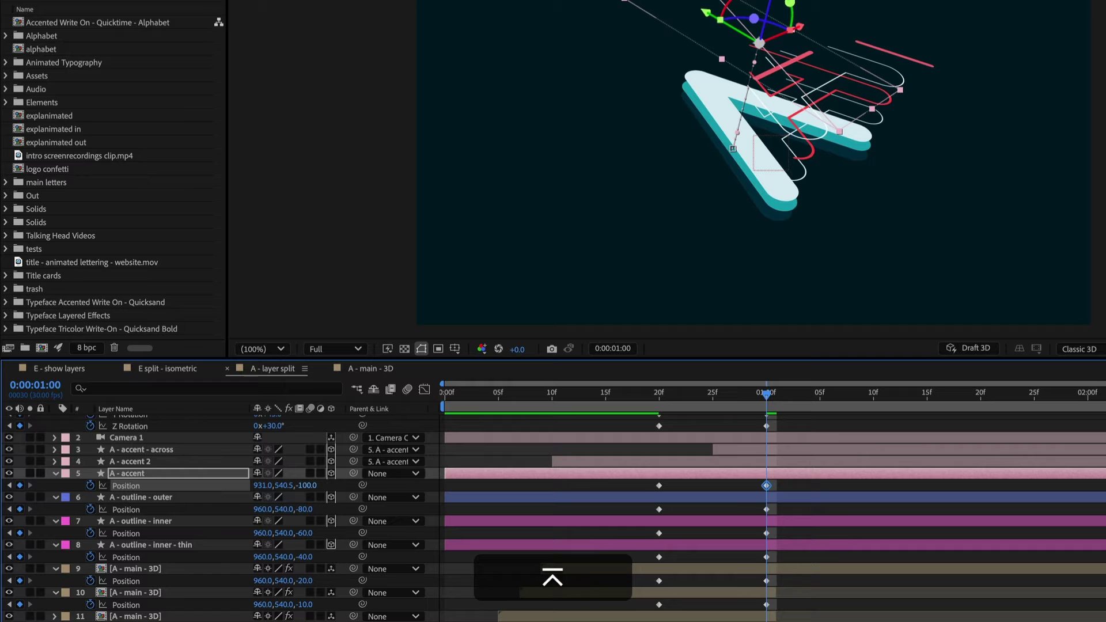
pyautogui.click(637, 489)
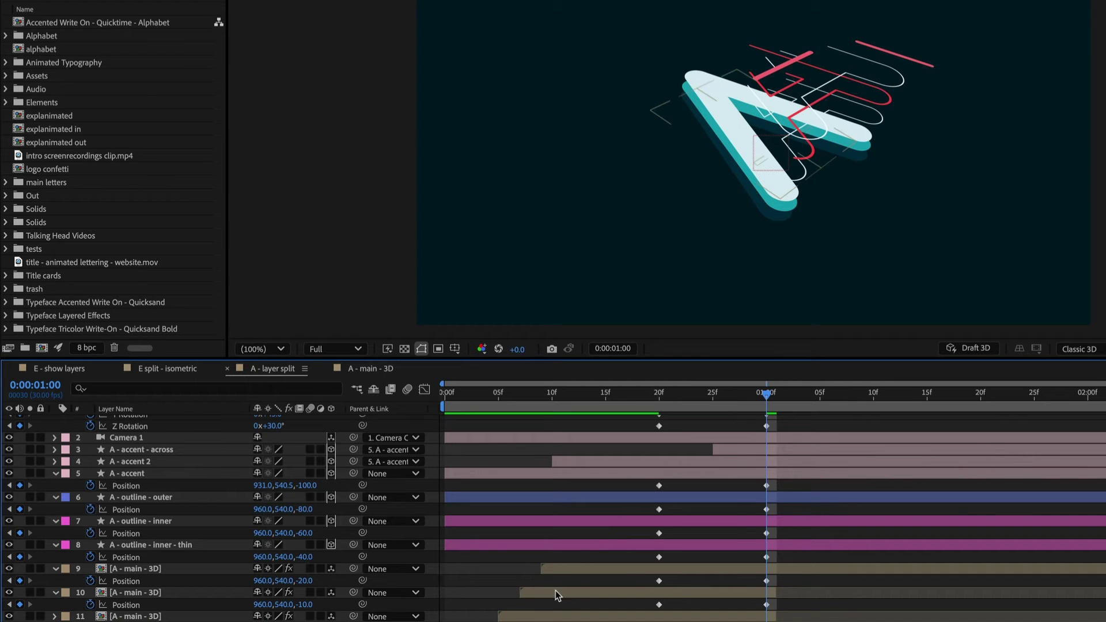
# Preview the split, then add 1:20 keyframes to Camera Controller's X, Y and Z Rotation
pyautogui.moveTo(659, 398); pyautogui.dragTo(765, 409)
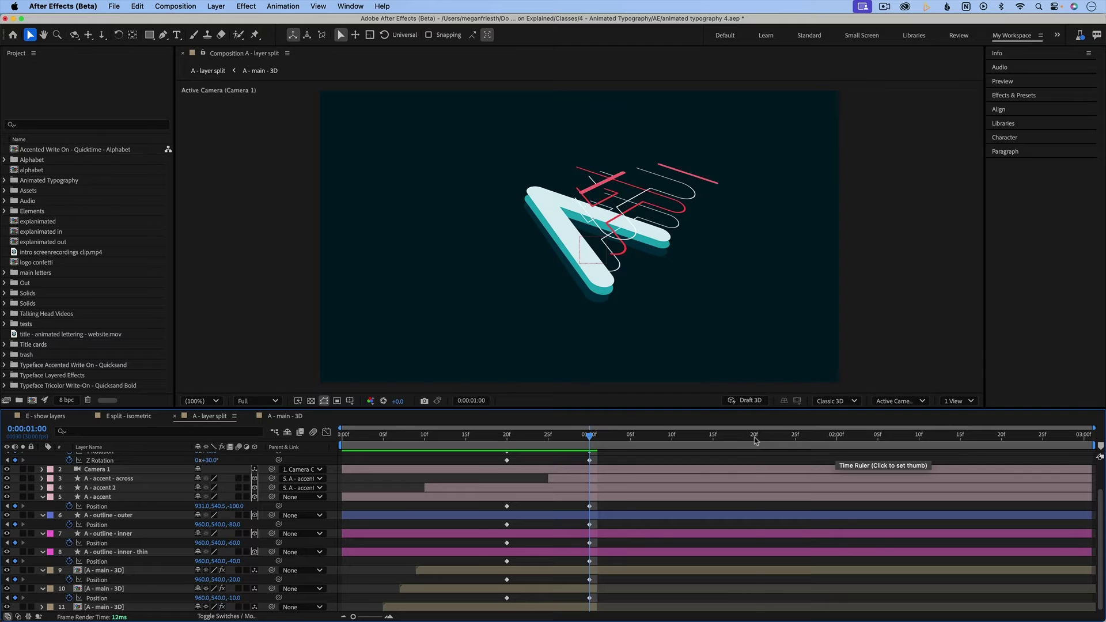
pyautogui.click(754, 441)
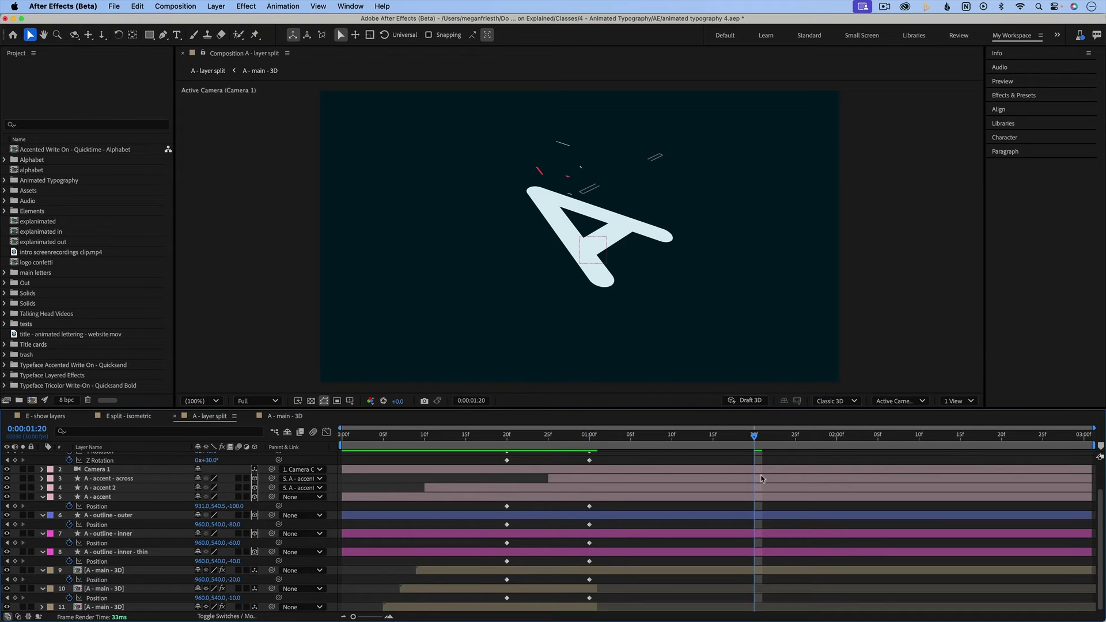
pyautogui.scroll(2, 62, 477)
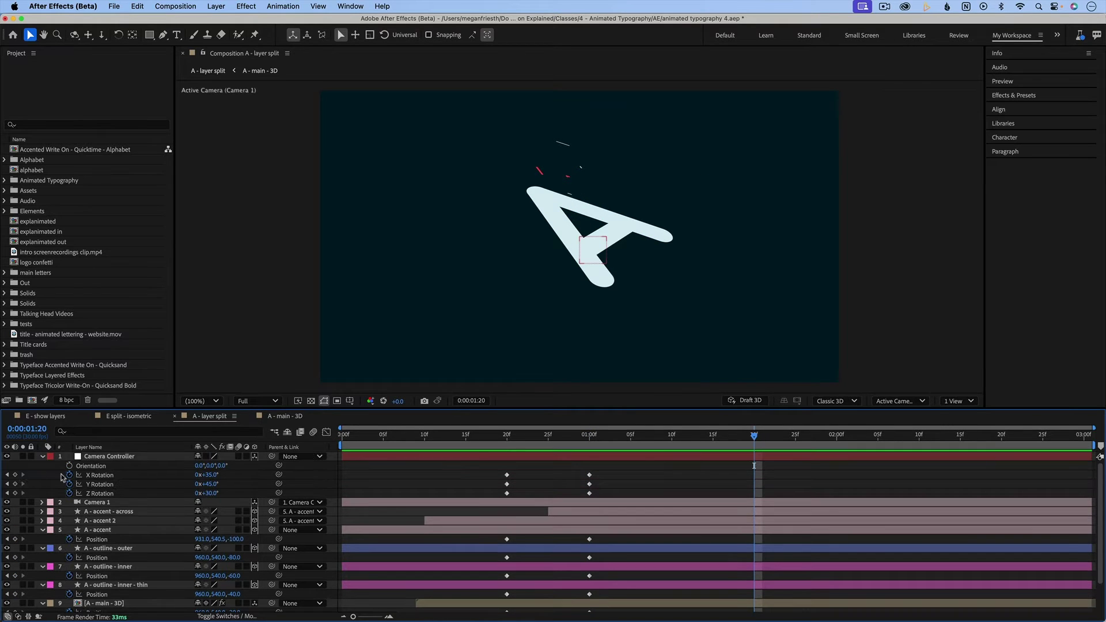
pyautogui.click(15, 475)
pyautogui.click(15, 484)
pyautogui.click(15, 493)
# Add 1:20 Position keyframes for A - accent, the three outline layers, and layers 9 and 10
pyautogui.click(15, 540)
pyautogui.click(15, 557)
pyautogui.click(15, 576)
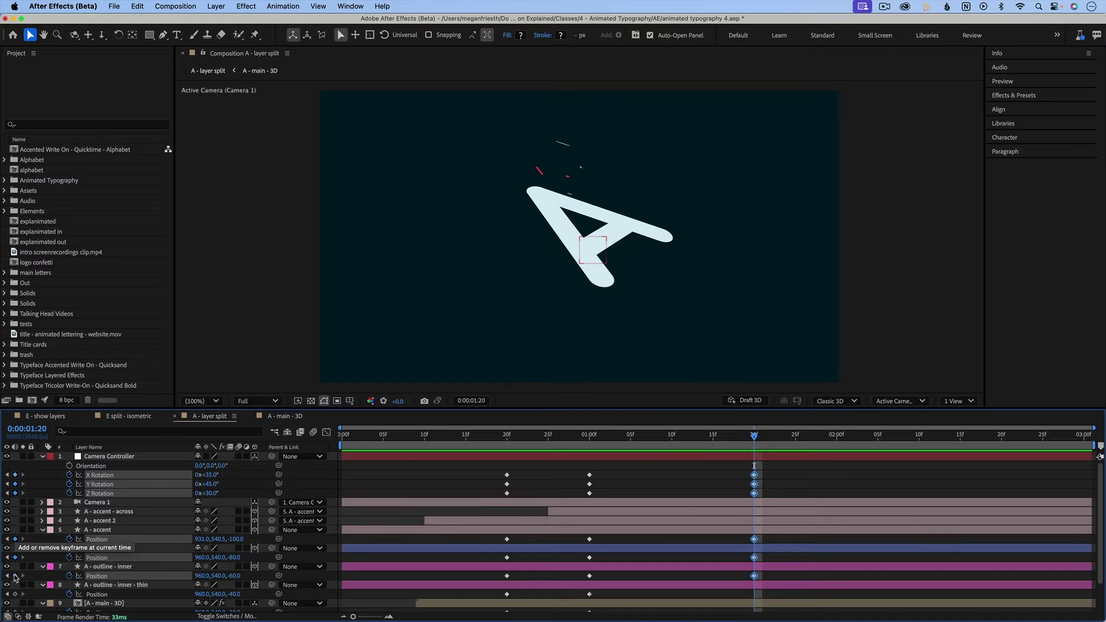
pyautogui.click(15, 595)
pyautogui.click(15, 613)
pyautogui.scroll(-2, 16, 605)
pyautogui.click(15, 598)
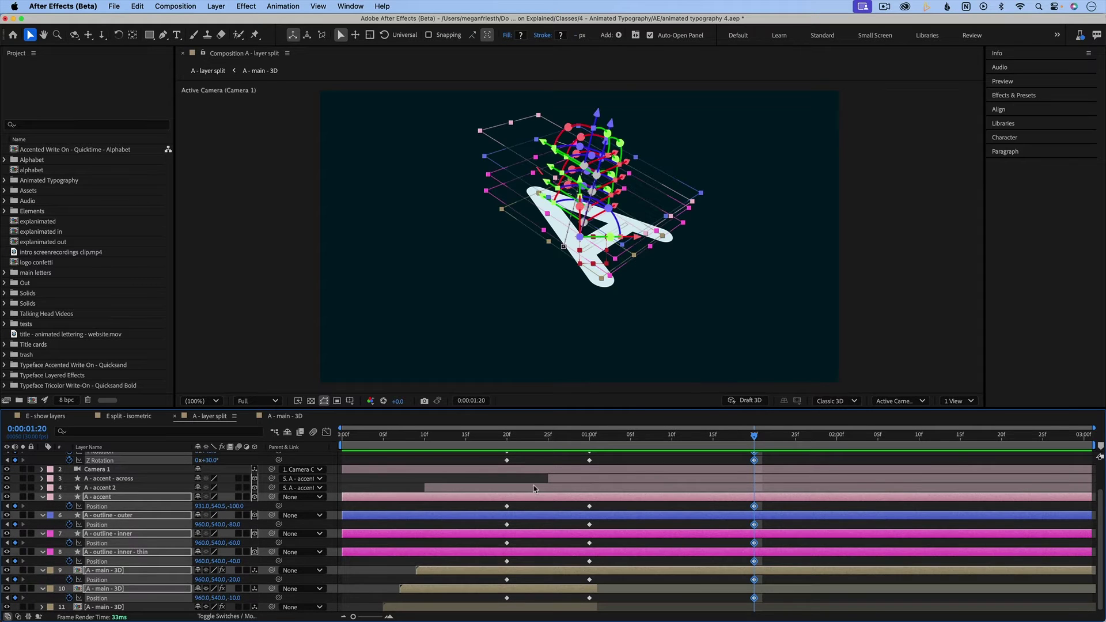
pyautogui.scroll(2, 752, 563)
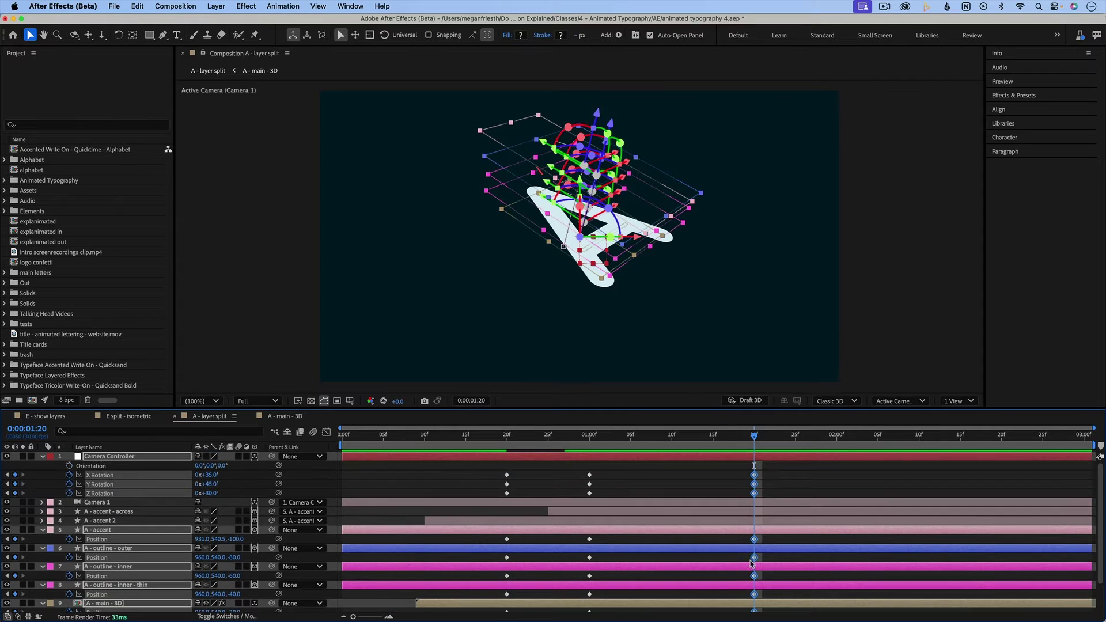
# Copy the 20f keyframes and paste them at 2:00, then undo the paste
pyautogui.click(837, 440)
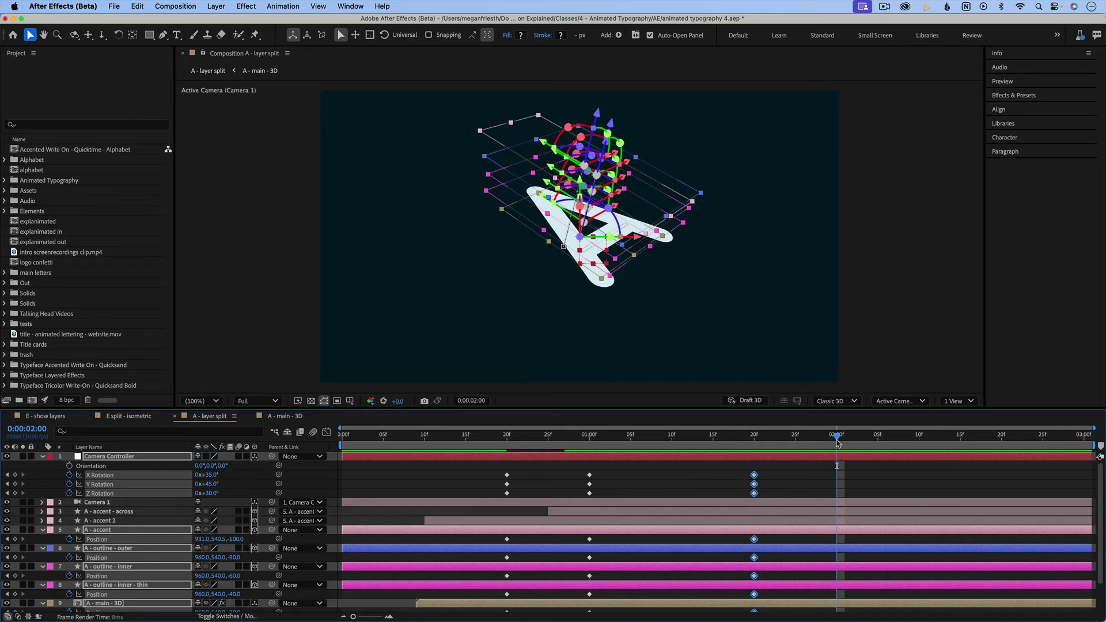
pyautogui.click(530, 473)
pyautogui.moveTo(524, 469); pyautogui.dragTo(493, 612)
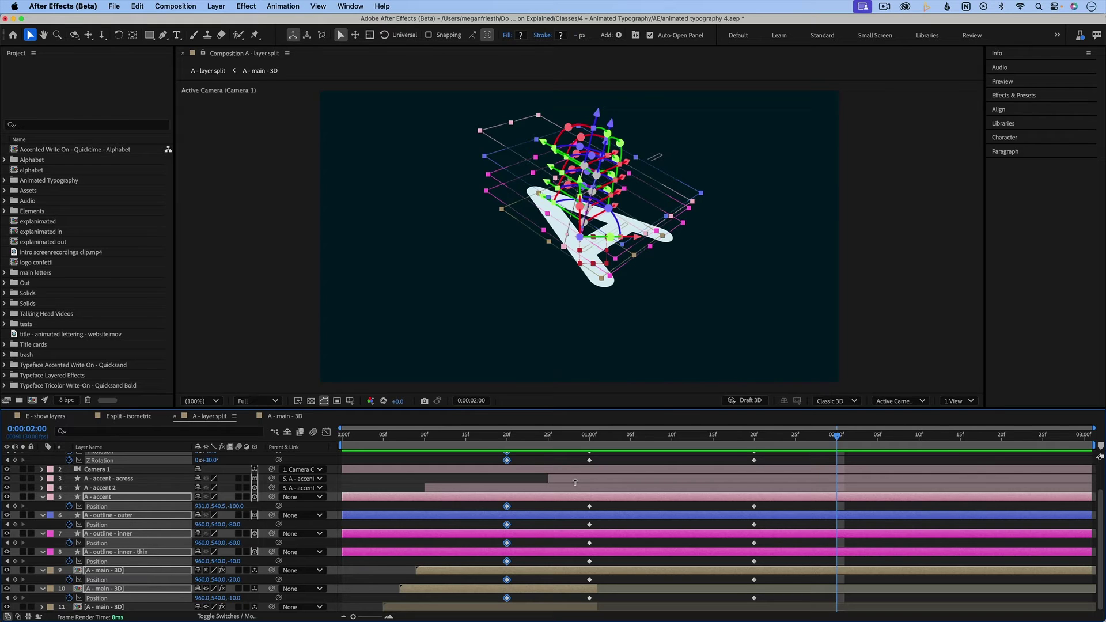
pyautogui.press('super+c')
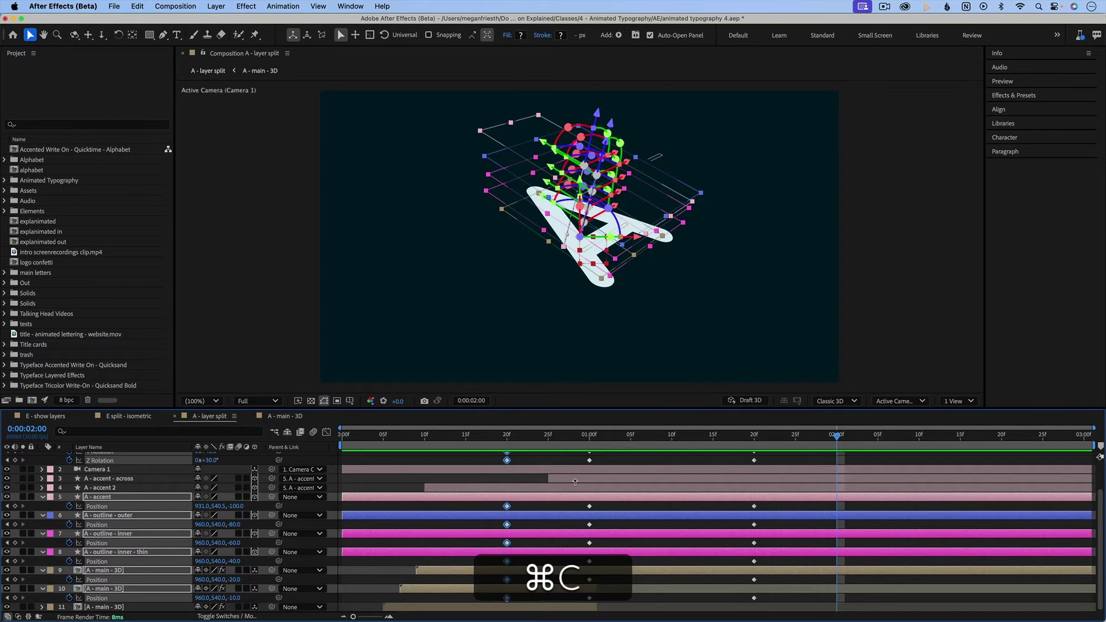
pyautogui.press('super+v')
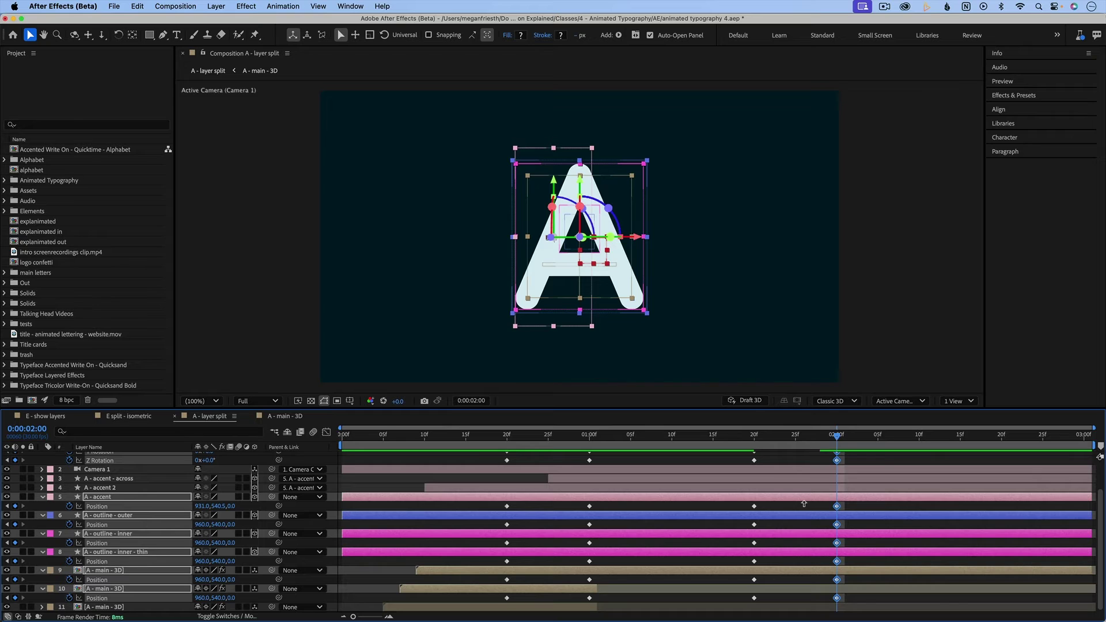
pyautogui.click(546, 508)
pyautogui.press('super+z')
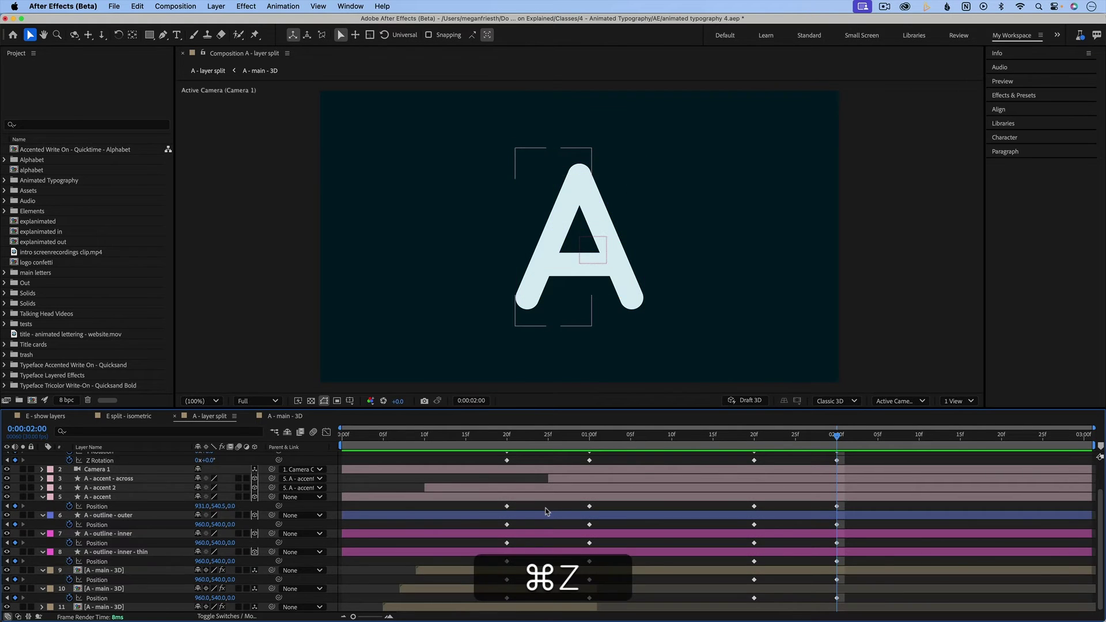
# Copy the A - accent layer's 20f Position keyframe to 2:00
pyautogui.moveTo(524, 505); pyautogui.dragTo(492, 511)
pyautogui.press('super+c')
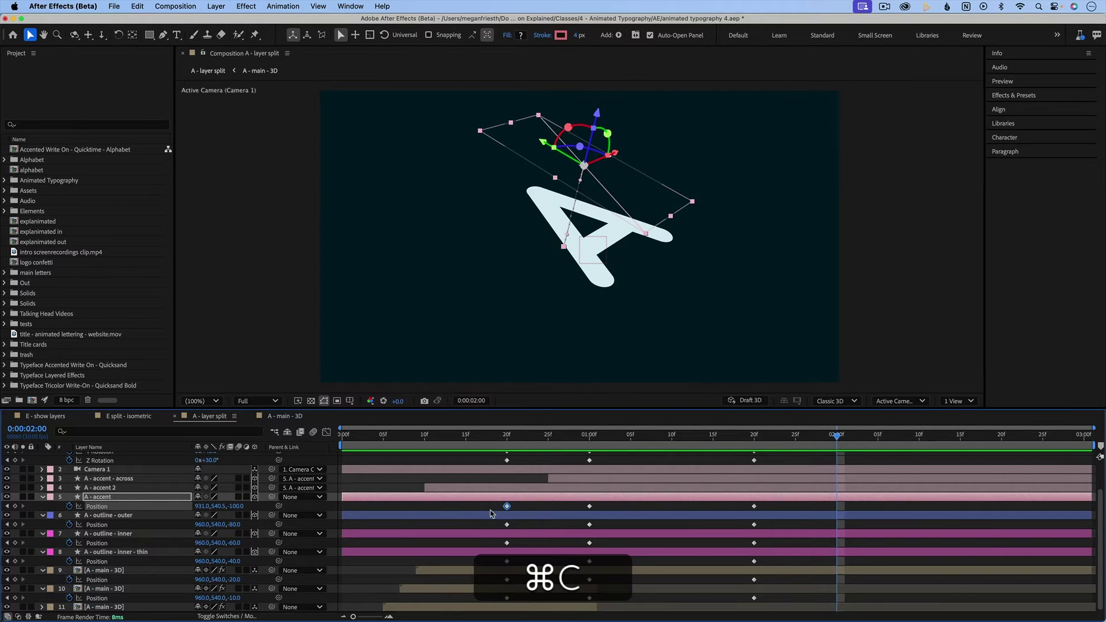
pyautogui.press('super+v')
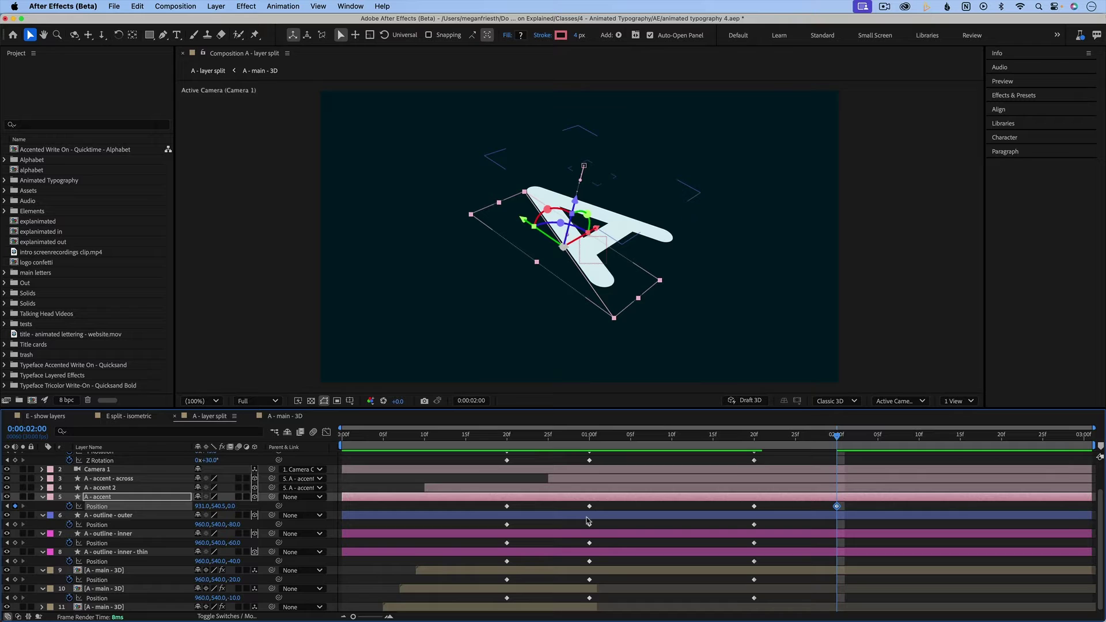
# Copy the remaining 20f keyframes, including Z Rotation, to 2:00
pyautogui.scroll(2, 539, 478)
pyautogui.click(525, 484)
pyautogui.moveTo(499, 470); pyautogui.dragTo(518, 611)
pyautogui.press('super+c')
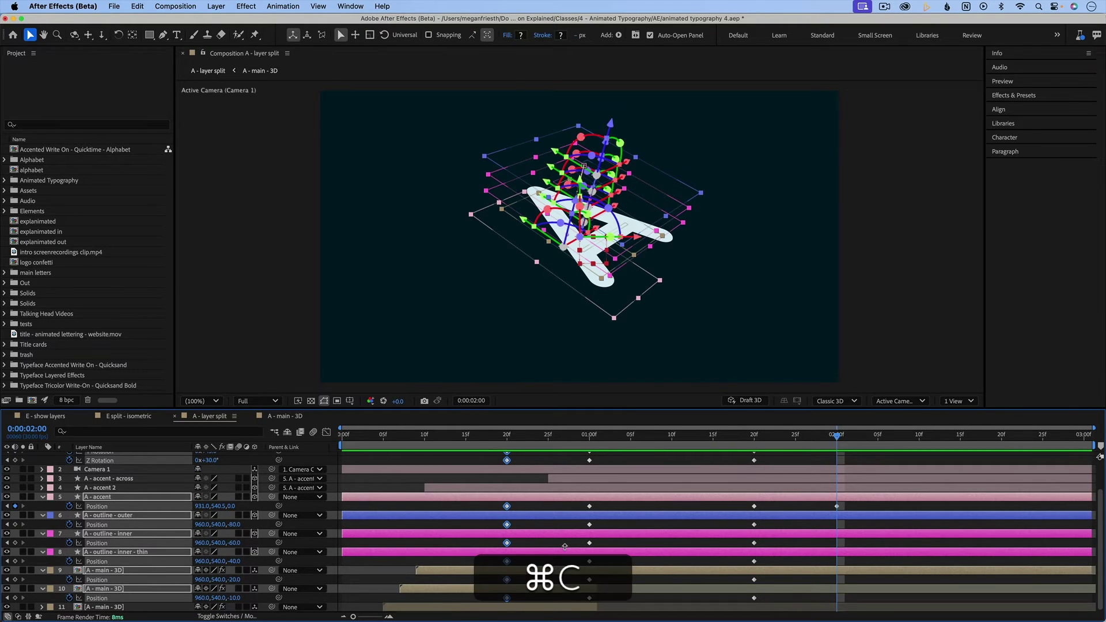
pyautogui.press('super+v')
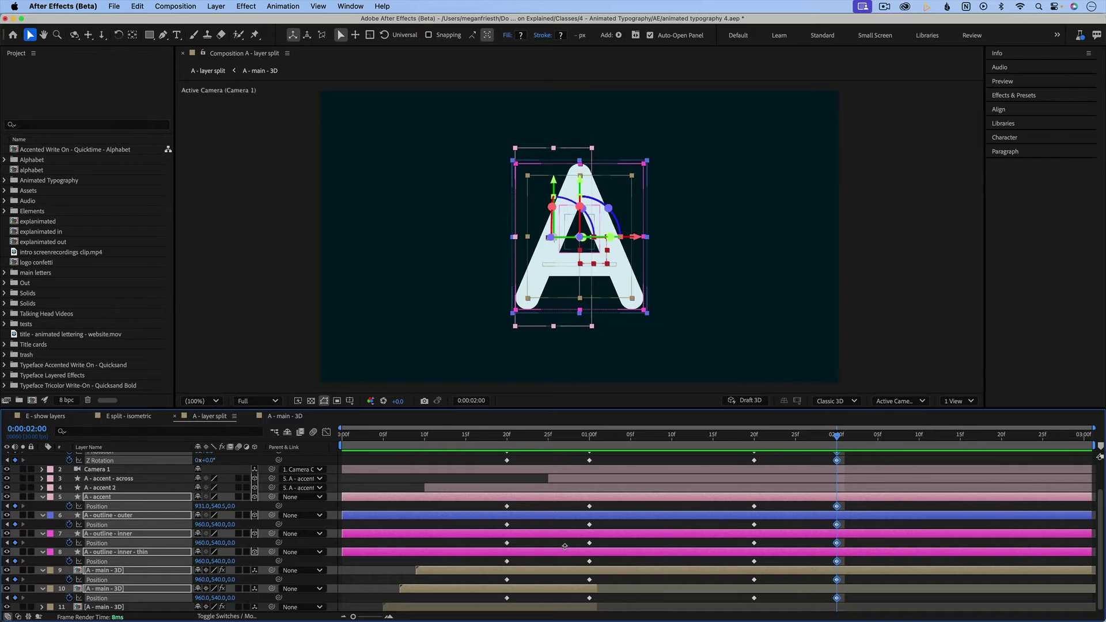
pyautogui.scroll(2, 565, 547)
pyautogui.click(567, 477)
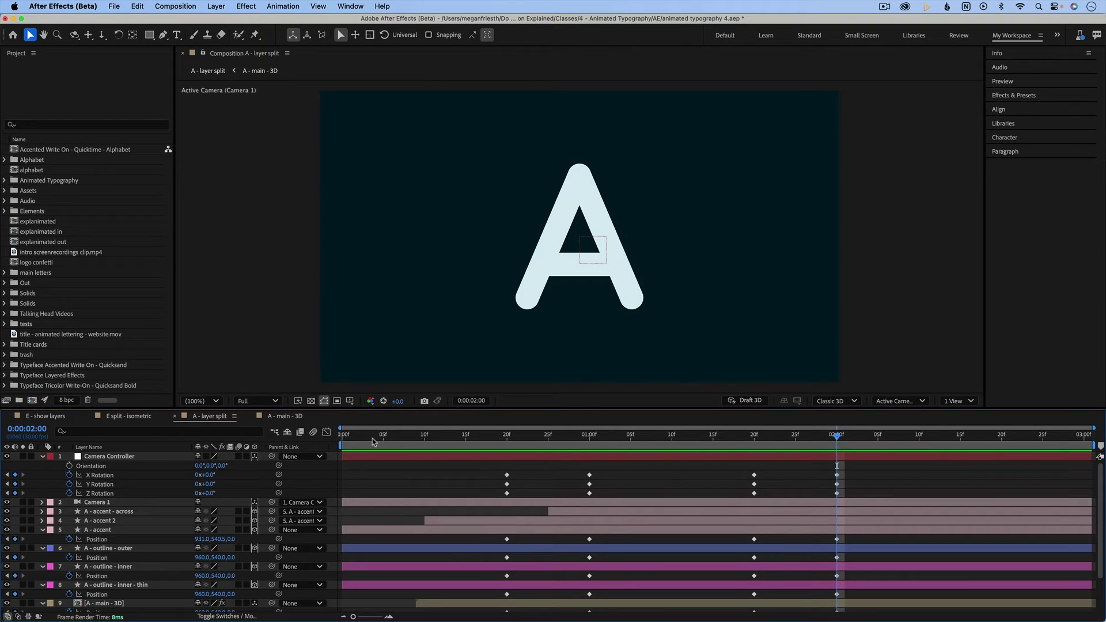
pyautogui.click(350, 438)
# Preview the animation, then apply Easy Ease (F9) to all rotation and Position keyframes
pyautogui.press('space')
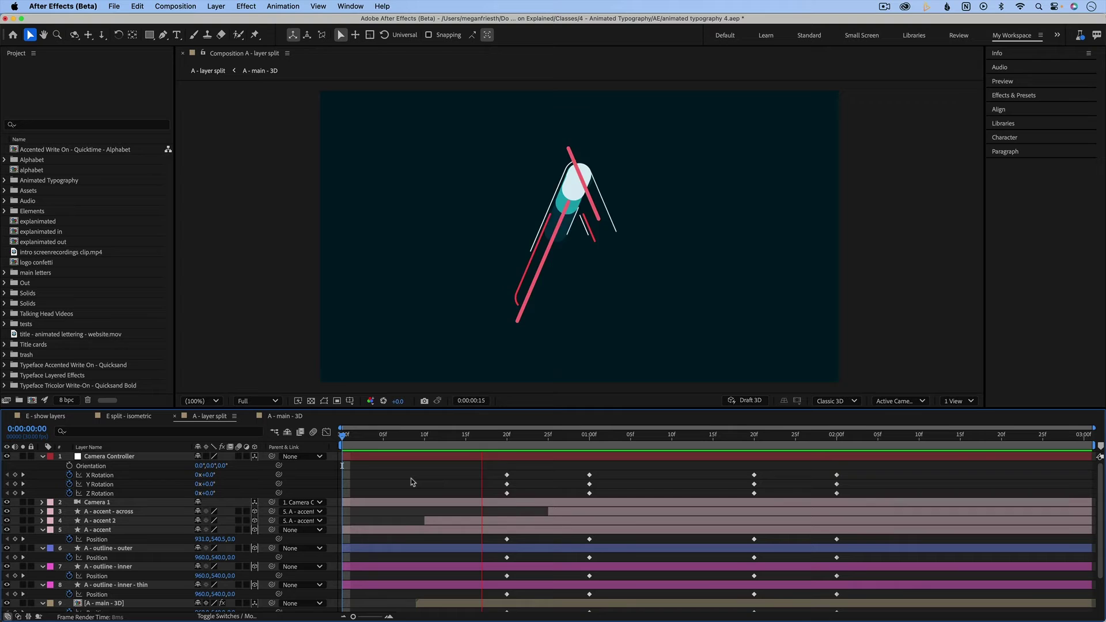
pyautogui.press('space')
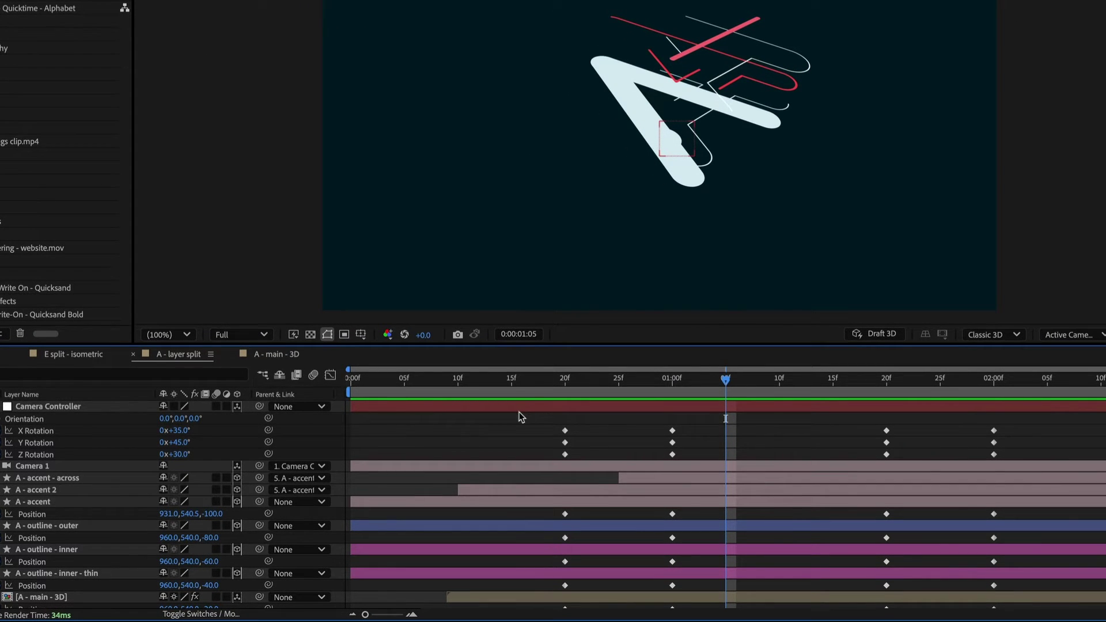
pyautogui.moveTo(520, 413); pyautogui.dragTo(1016, 617)
pyautogui.press('F9')
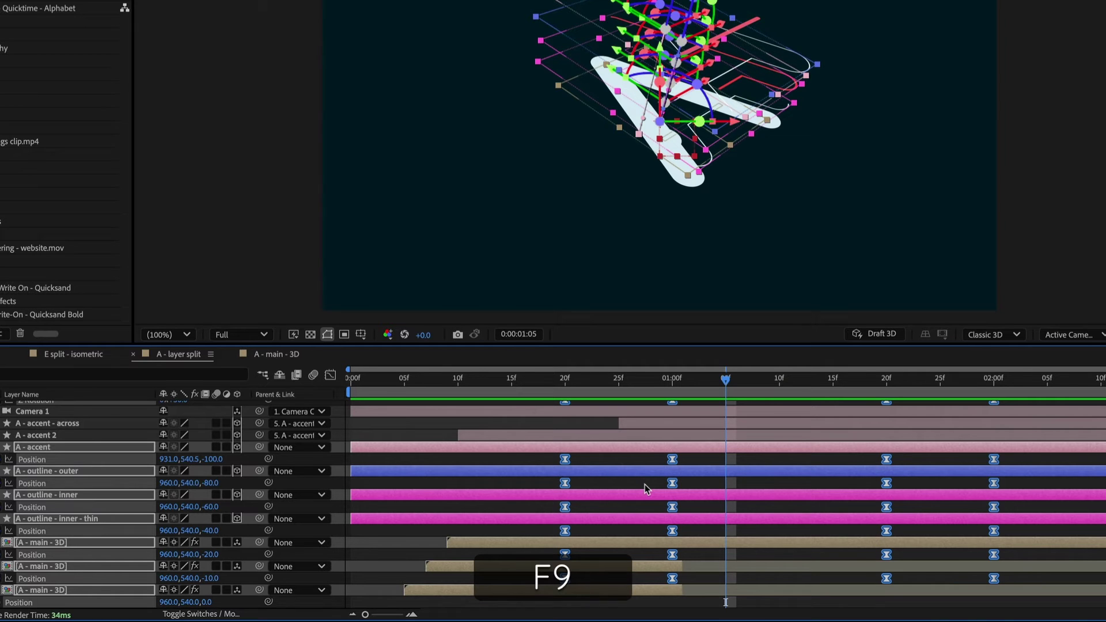
# In the speed graph, raise the outgoing influence of the 20f keyframes to 70.40%
pyautogui.scroll(3, 645, 484)
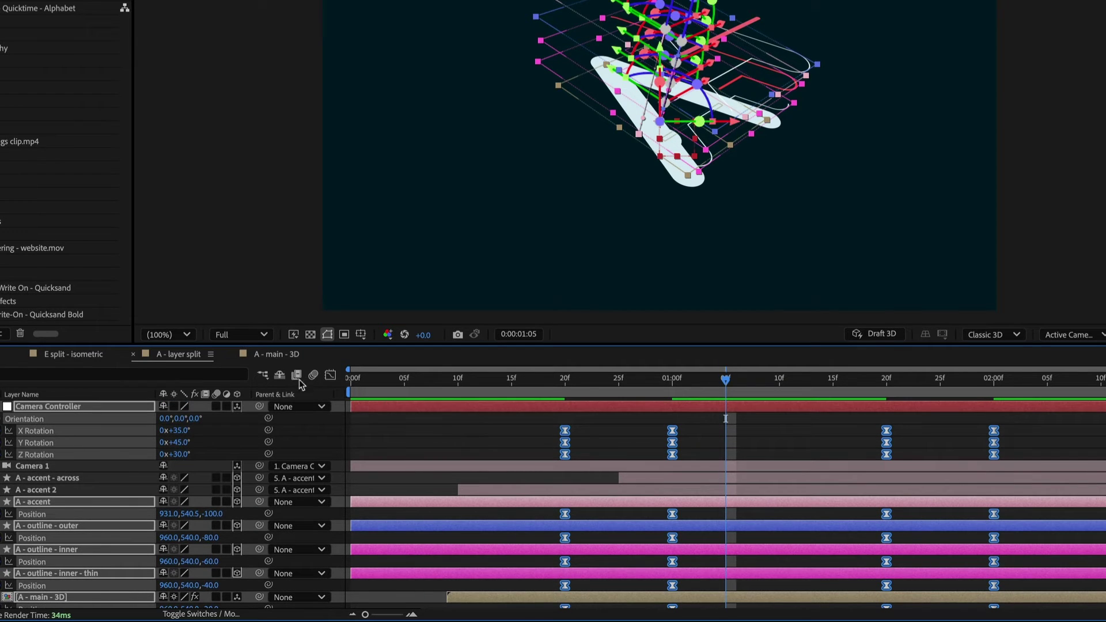
pyautogui.click(330, 375)
pyautogui.moveTo(529, 494); pyautogui.dragTo(603, 569)
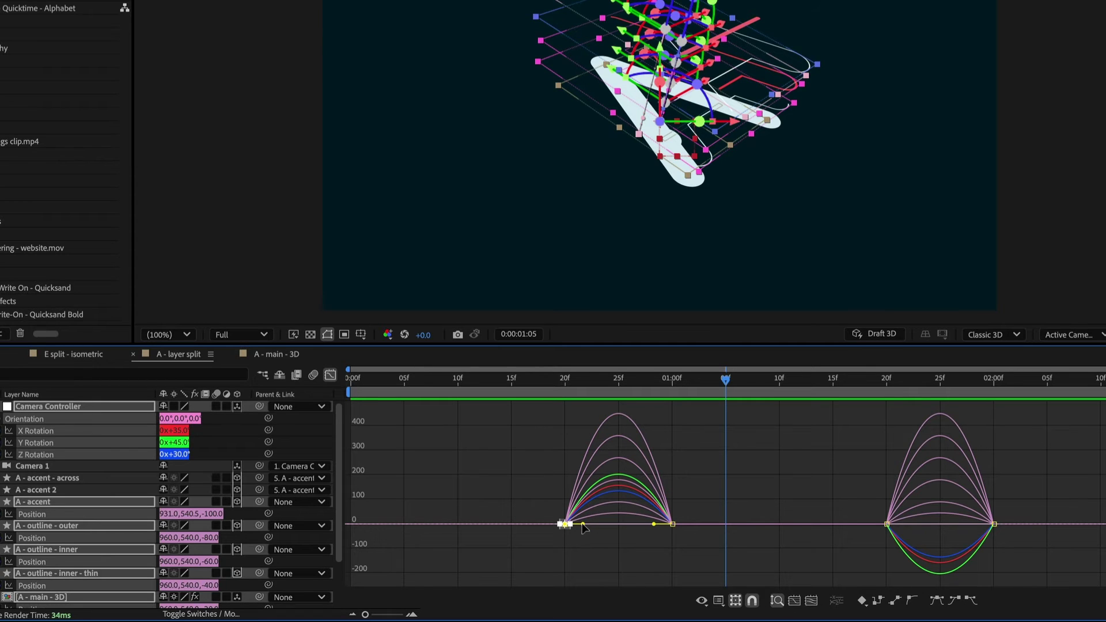
pyautogui.moveTo(584, 527); pyautogui.dragTo(598, 526)
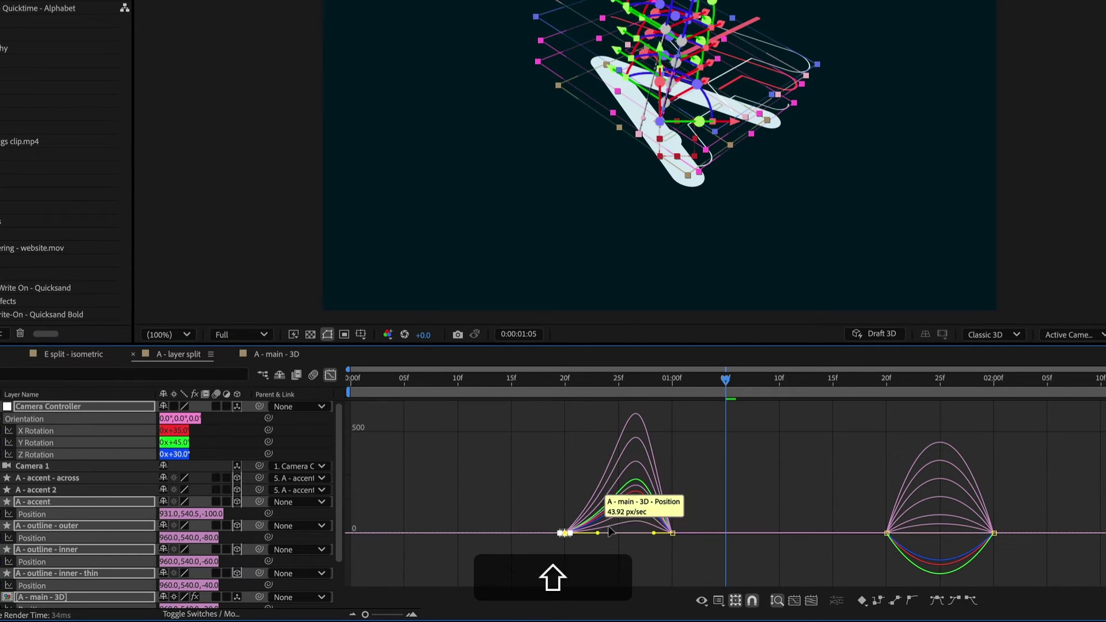
pyautogui.moveTo(694, 505); pyautogui.dragTo(649, 534)
pyautogui.moveTo(549, 518); pyautogui.dragTo(603, 539)
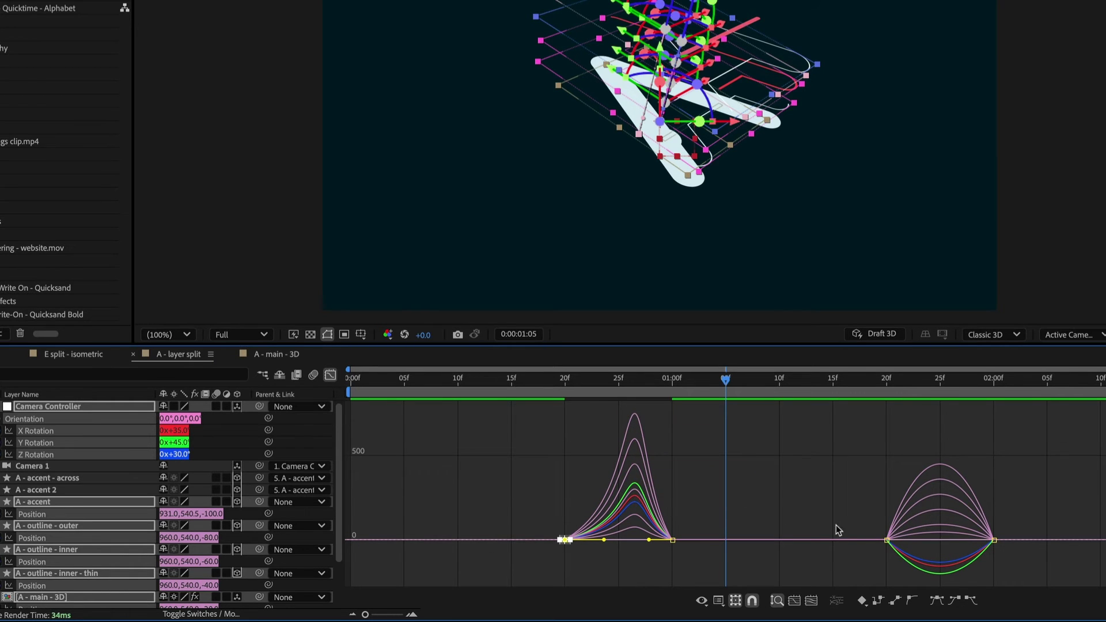
# Set the incoming influence of the 2:00 keyframes to 58.73% and preview the result
pyautogui.moveTo(854, 505); pyautogui.dragTo(911, 544)
pyautogui.moveTo(977, 512); pyautogui.dragTo(956, 539)
pyautogui.press('space')
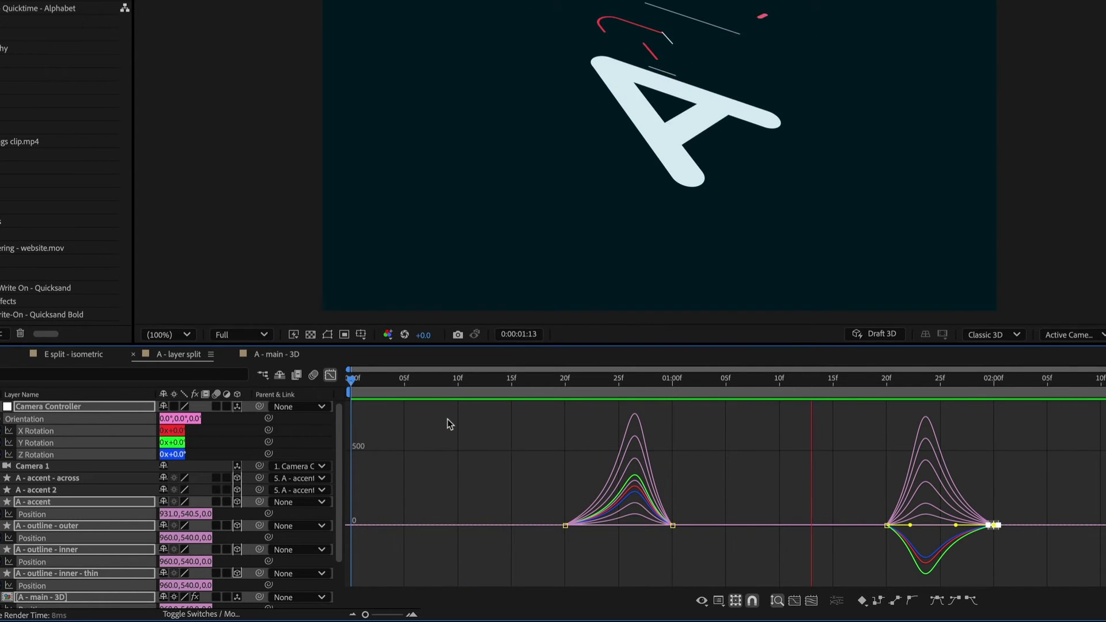
pyautogui.press('space')
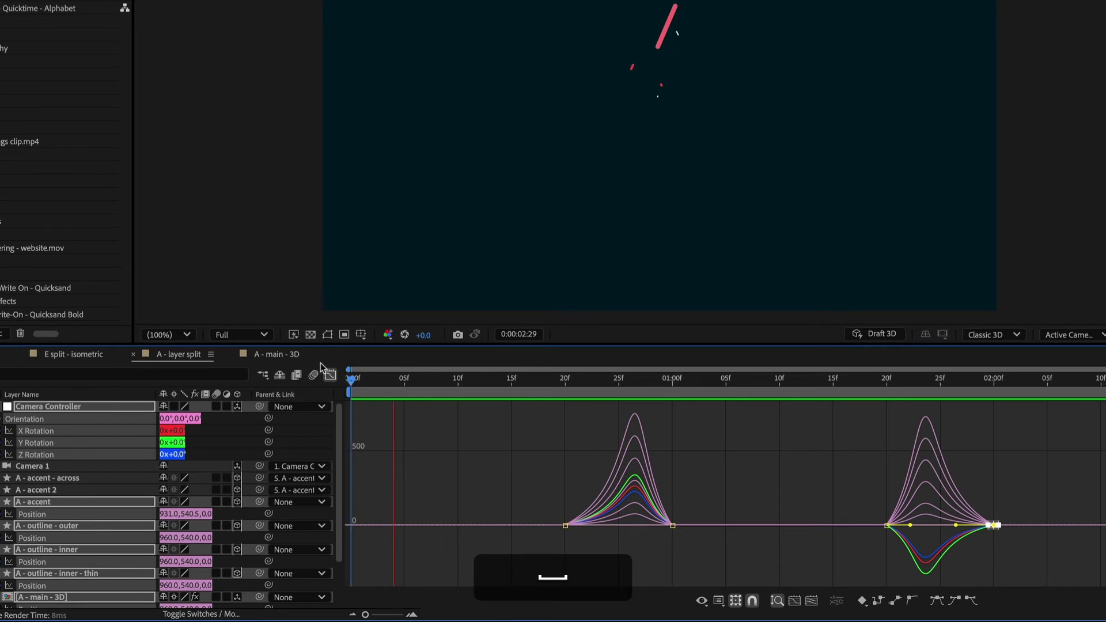
# Shift the 20f and 1:00 Position keyframes on five layers one frame later
pyautogui.click(330, 376)
pyautogui.click(558, 496)
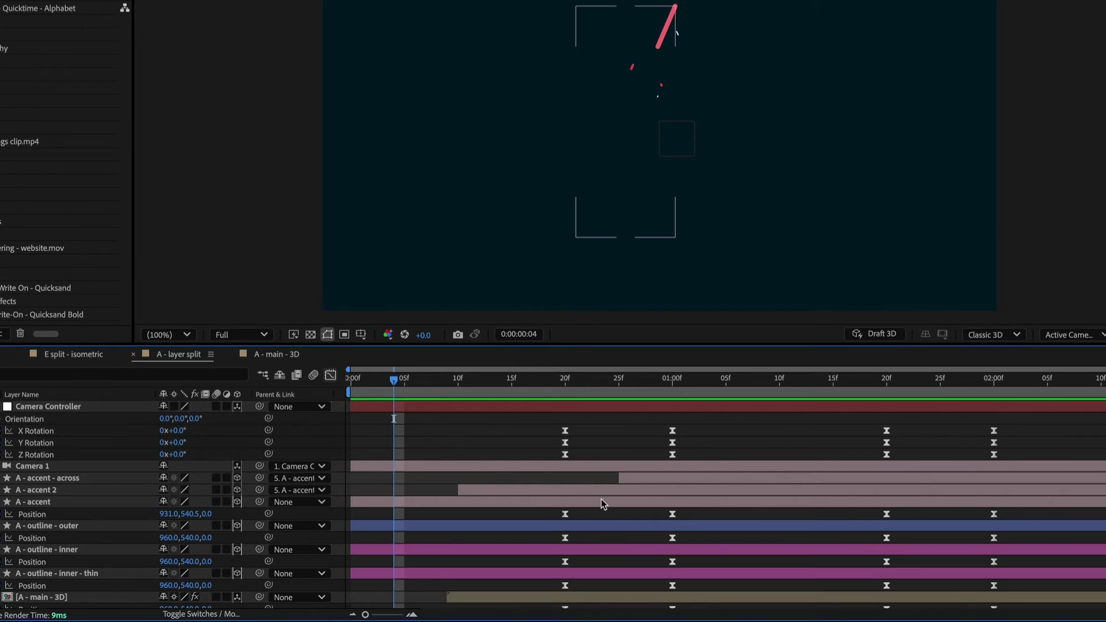
pyautogui.scroll(-2, 601, 500)
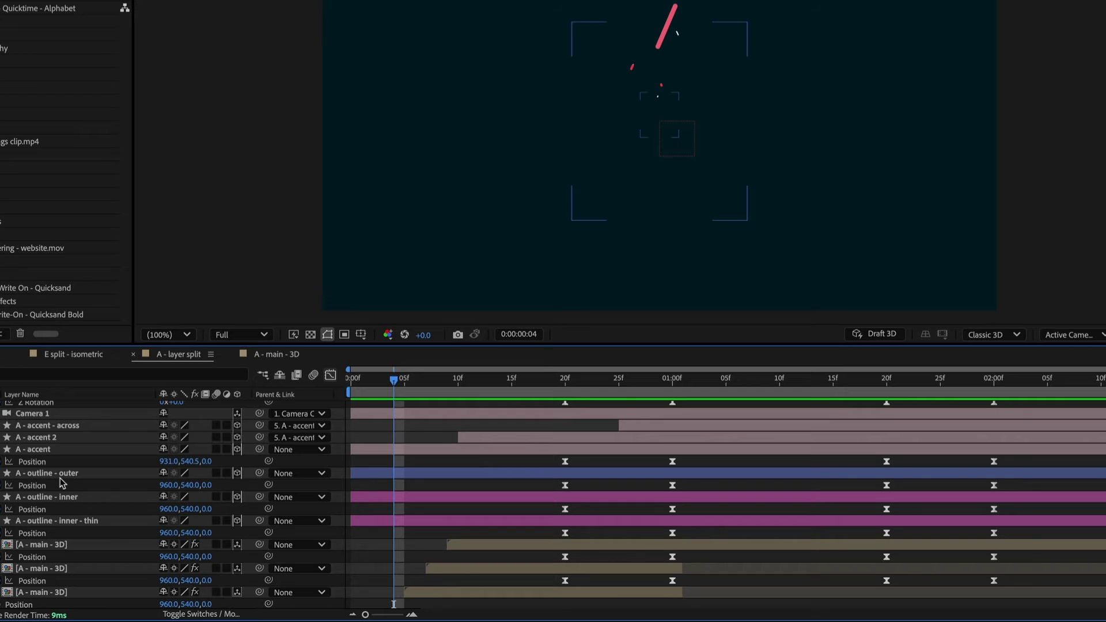
pyautogui.scroll(-1, 570, 516)
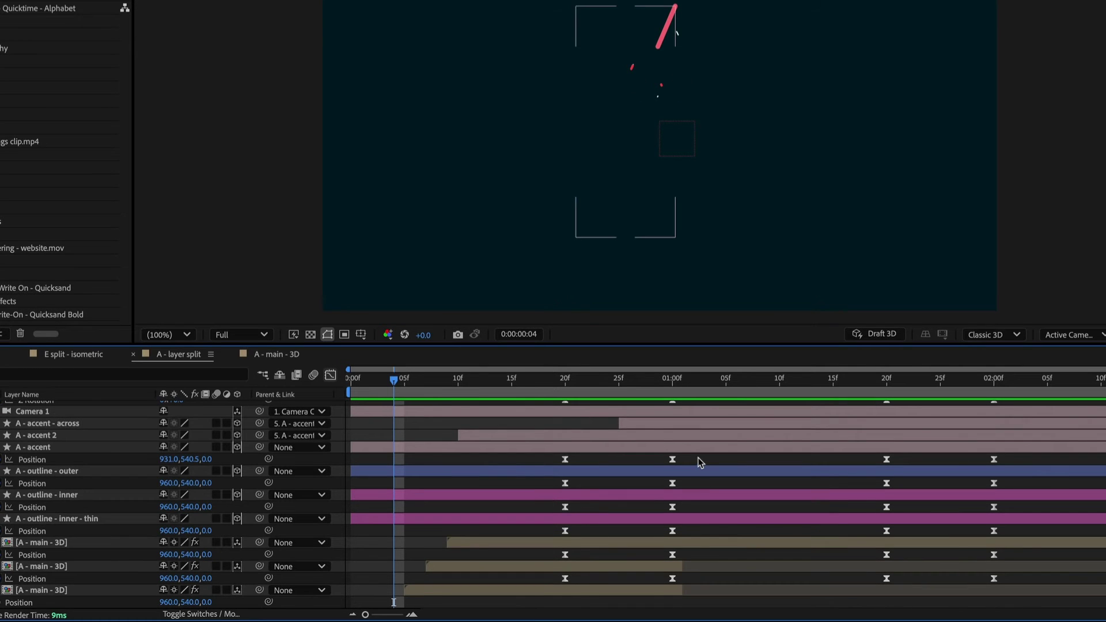
pyautogui.moveTo(698, 457); pyautogui.dragTo(551, 556)
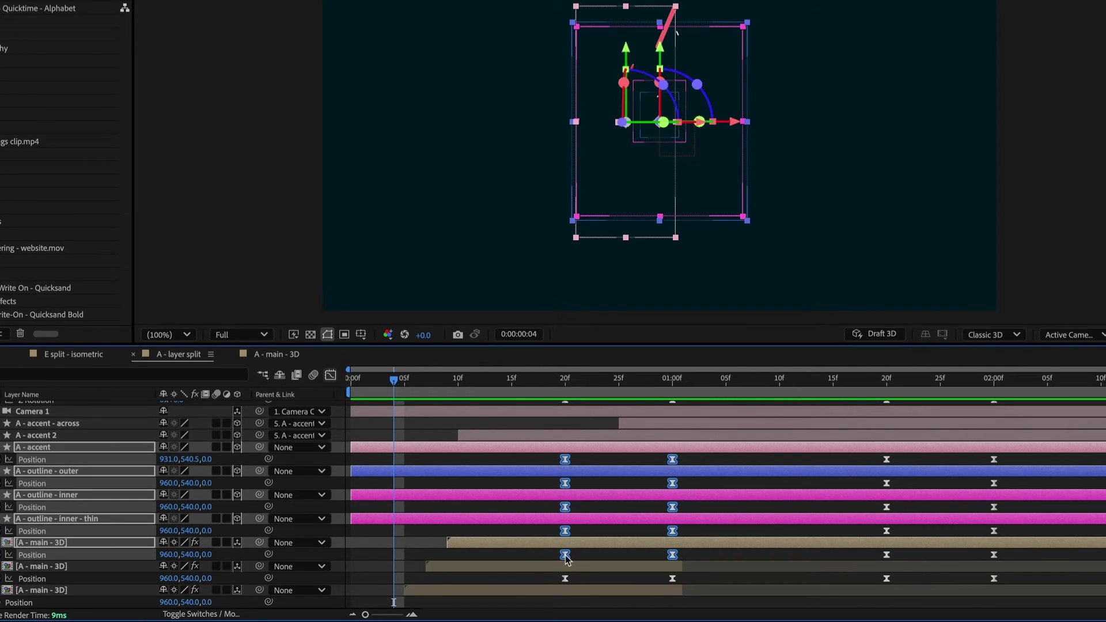
pyautogui.hotkey('alt', 'Right')
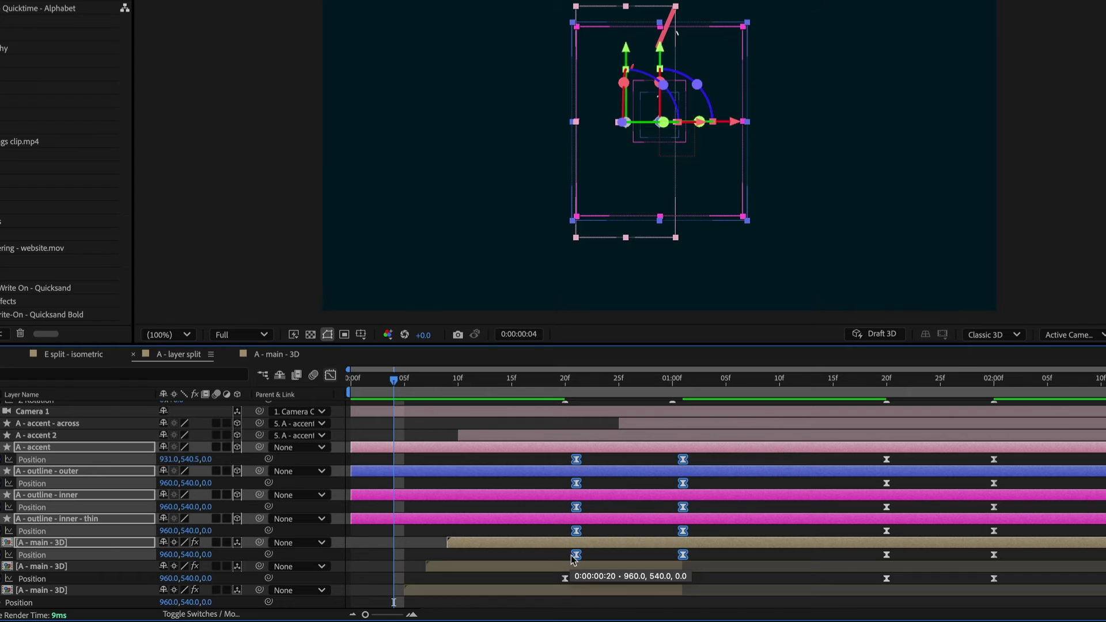
# Nudge each higher layer's keyframes a further frame later, then scrub to 1:04 to check
pyautogui.moveTo(701, 456); pyautogui.dragTo(598, 507)
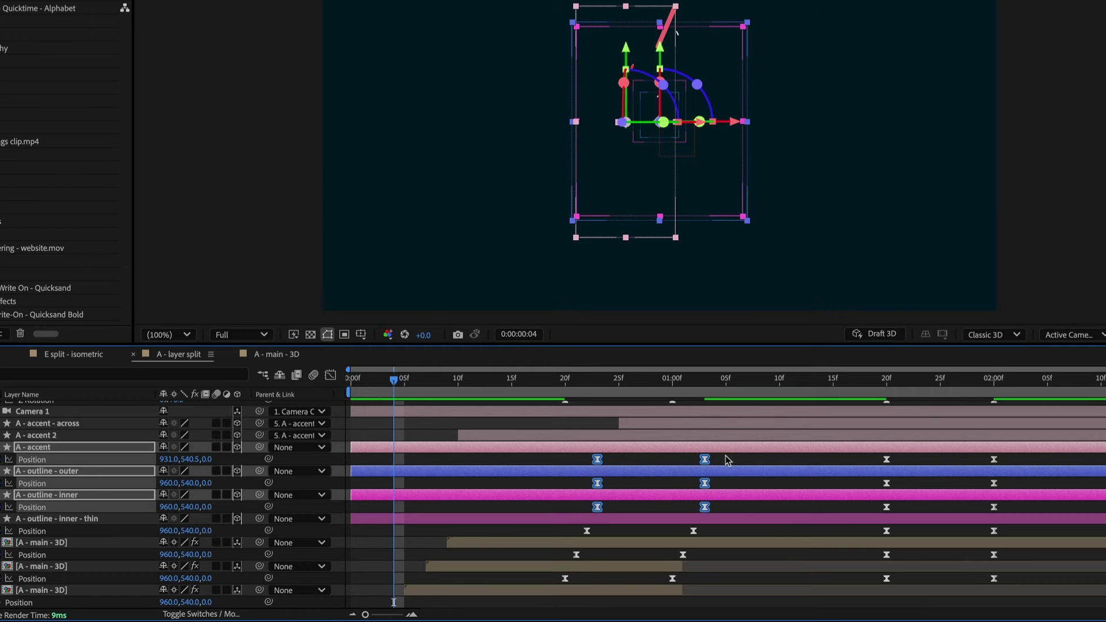
pyautogui.moveTo(726, 456); pyautogui.dragTo(608, 483)
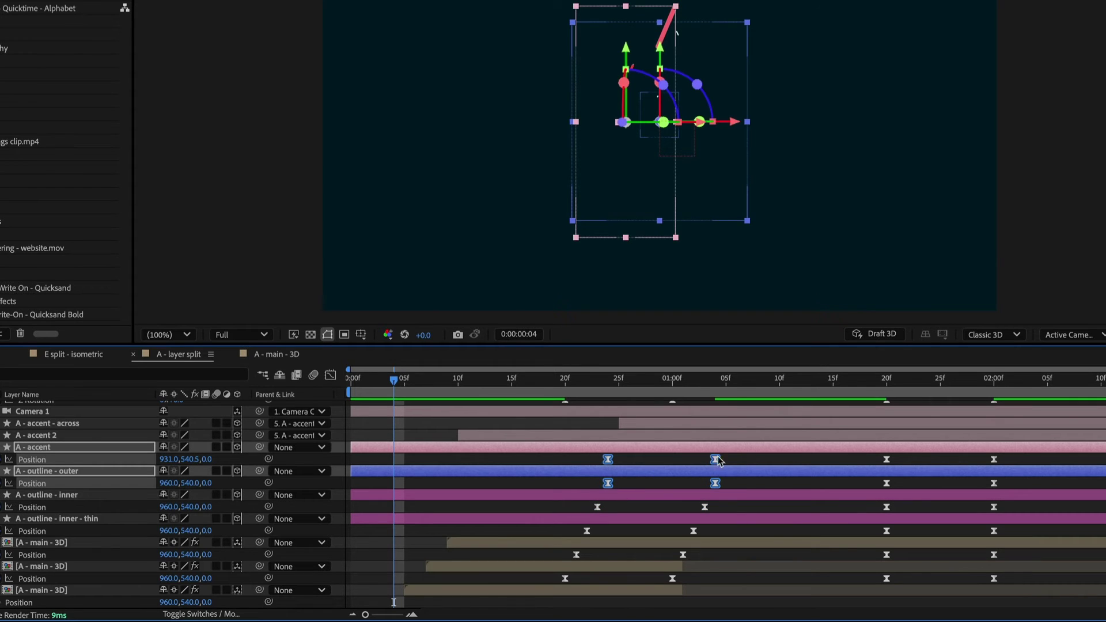
pyautogui.moveTo(733, 455); pyautogui.dragTo(623, 465)
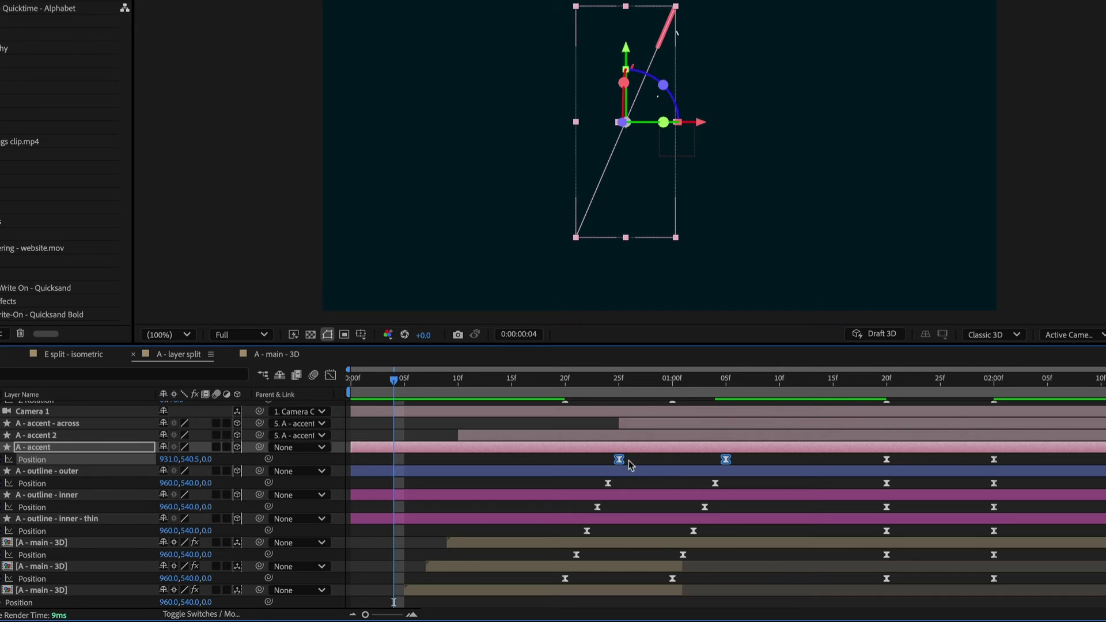
pyautogui.click(644, 458)
pyautogui.click(565, 382)
pyautogui.moveTo(586, 388); pyautogui.dragTo(715, 389)
# Extend both [A - main - 3D] layers to the end of the comp
pyautogui.click(671, 590)
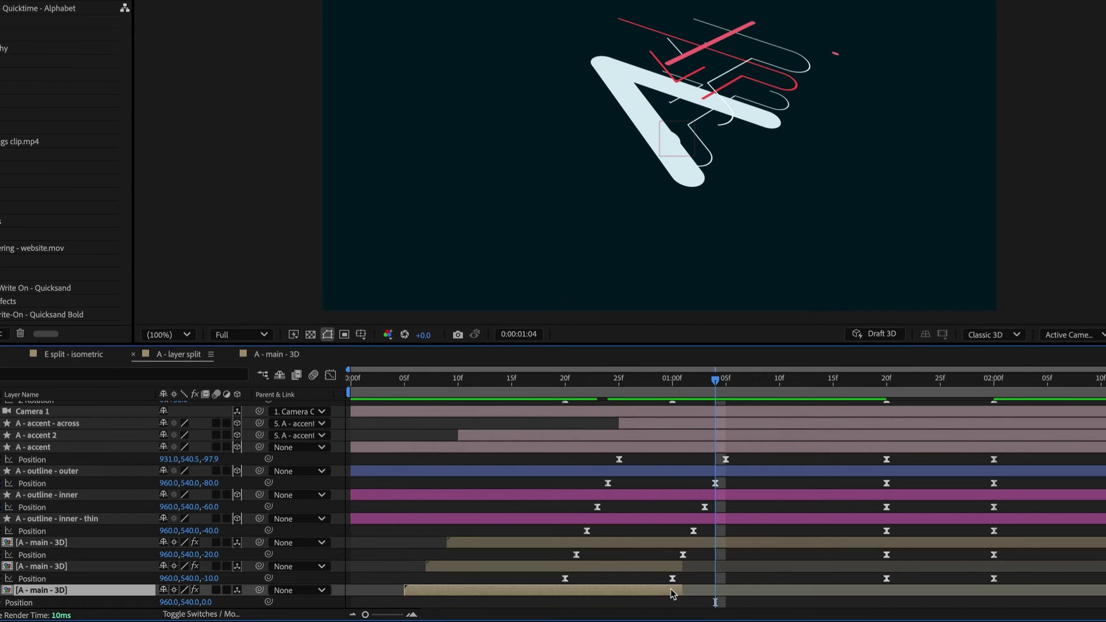
pyautogui.keyDown('super'); pyautogui.click(665, 566); pyautogui.keyUp('super')
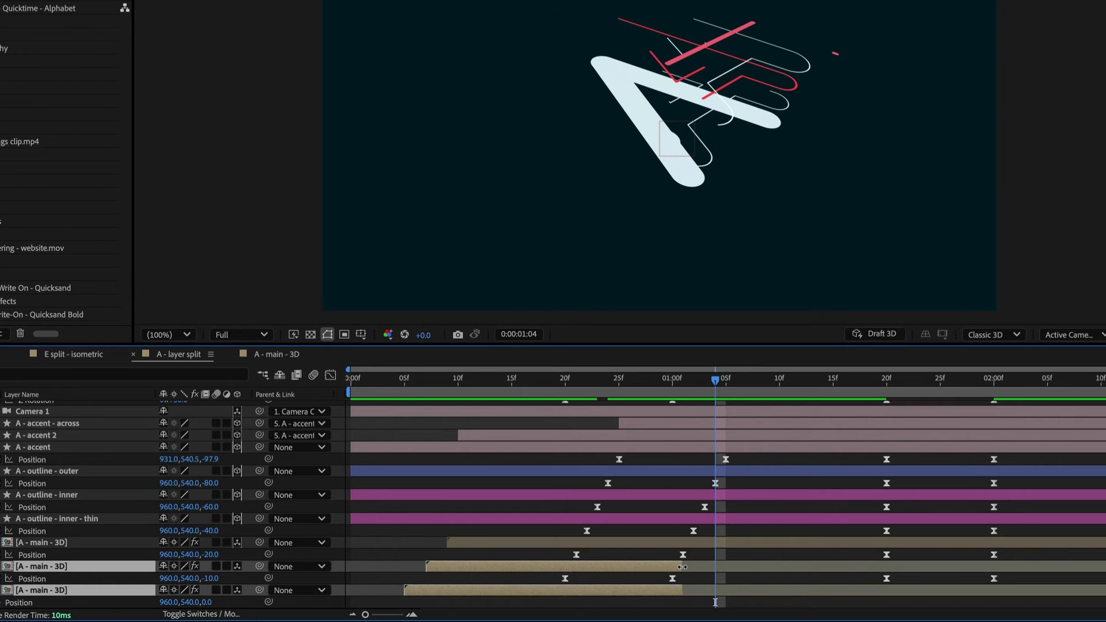
pyautogui.moveTo(682, 567); pyautogui.dragTo(1105, 567)
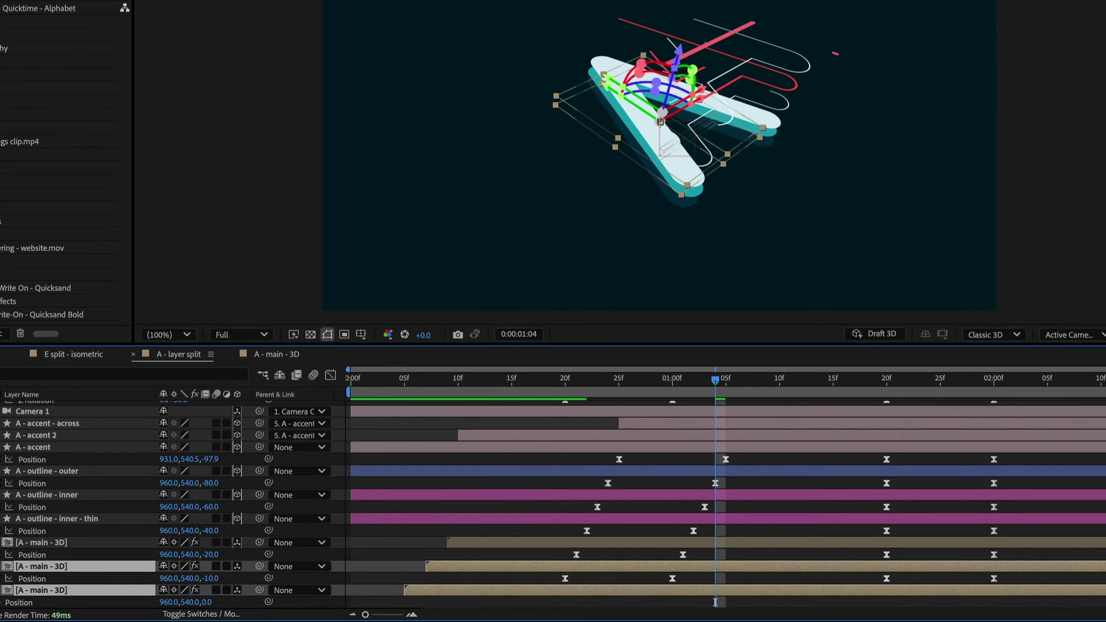
pyautogui.press('super+shift+a')
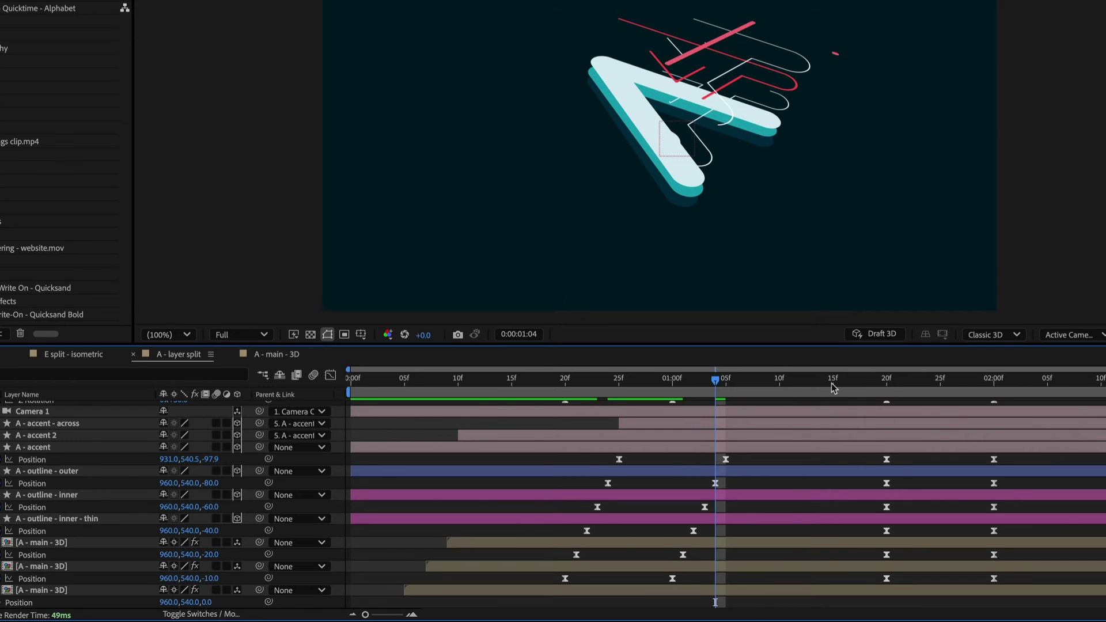
pyautogui.moveTo(722, 389); pyautogui.dragTo(1069, 398)
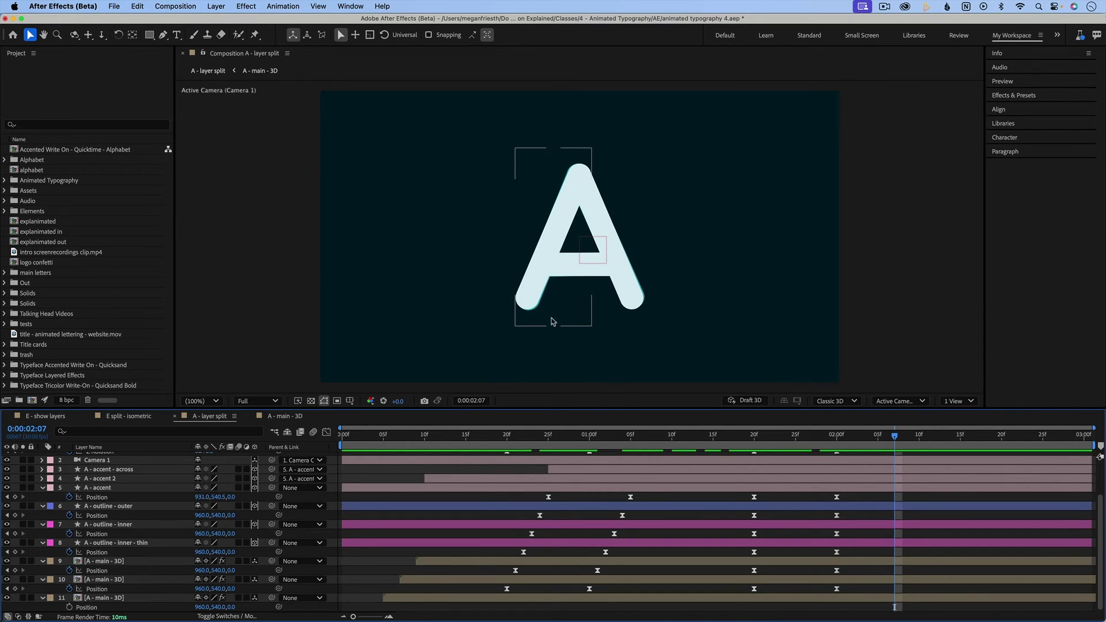
# Trim layers 10 and 11 so their out points fall at 1:29
pyautogui.click(666, 579)
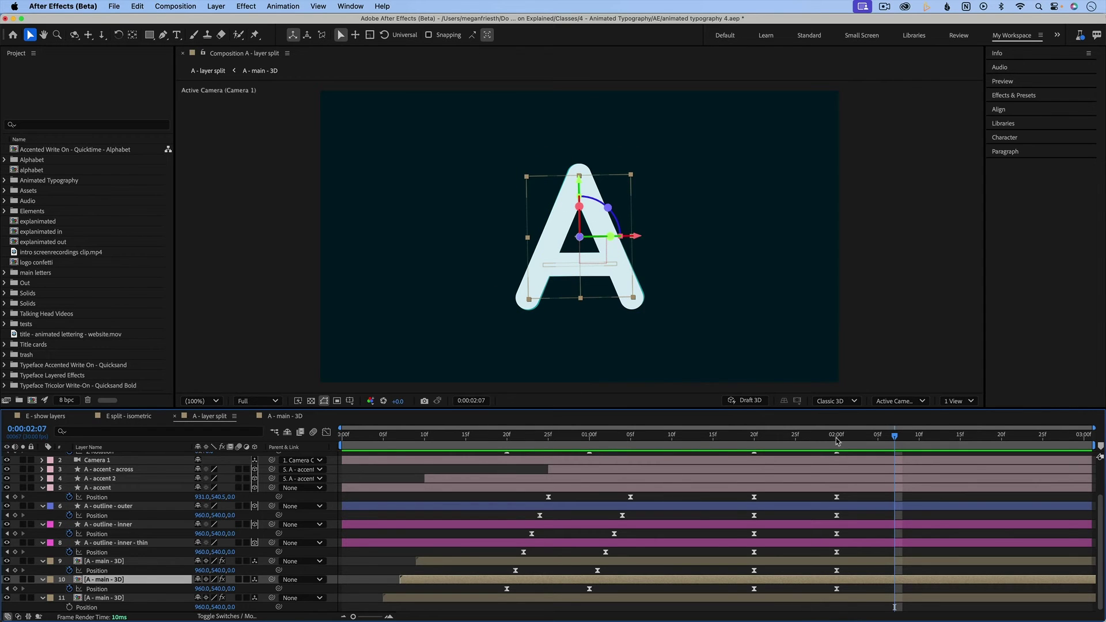
pyautogui.moveTo(837, 441)
pyautogui.mouseDown()
pyautogui.moveTo(759, 446)
pyautogui.moveTo(830, 450)
pyautogui.mouseUp()
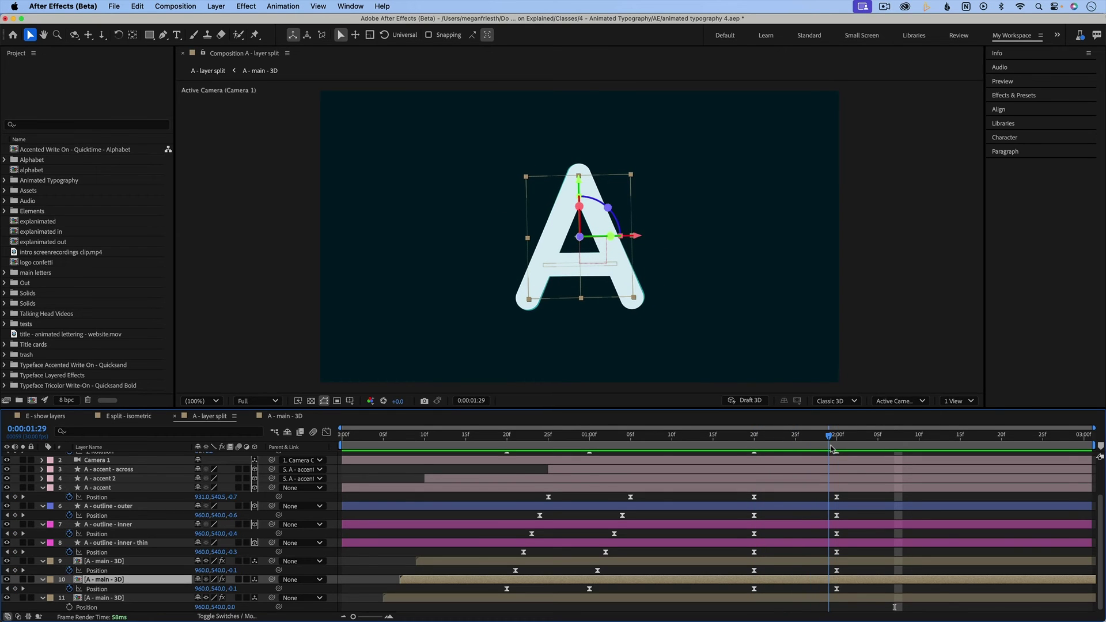
pyautogui.keyDown('shift'); pyautogui.click(851, 600); pyautogui.keyUp('shift')
pyautogui.hotkey('alt', 'shift', ']')
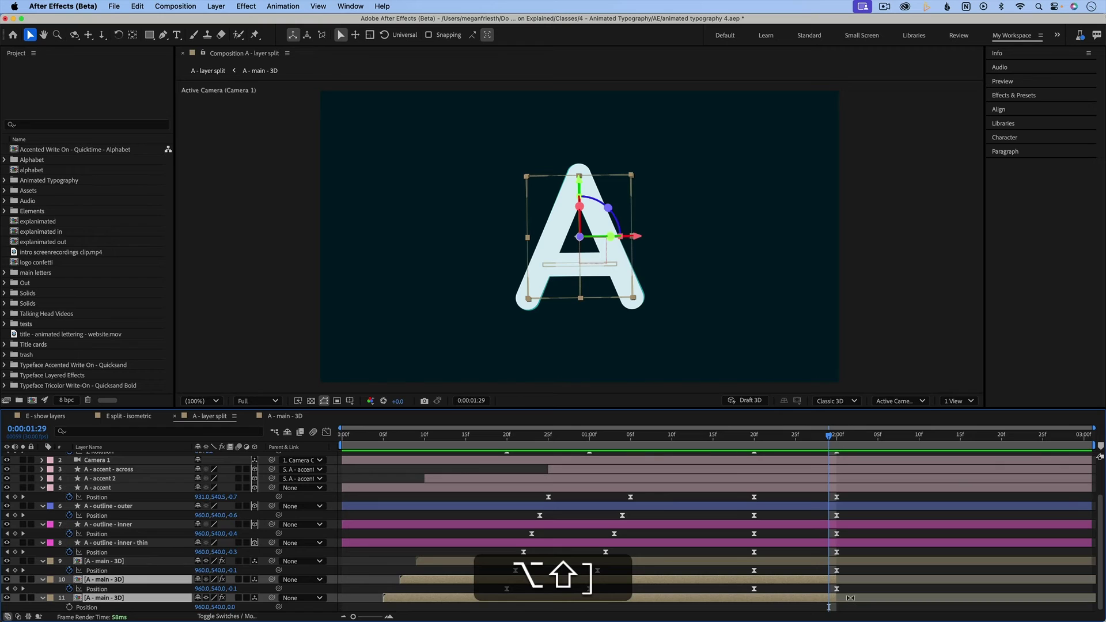
pyautogui.click(853, 592)
pyautogui.hotkey('shift', 'pagedown')
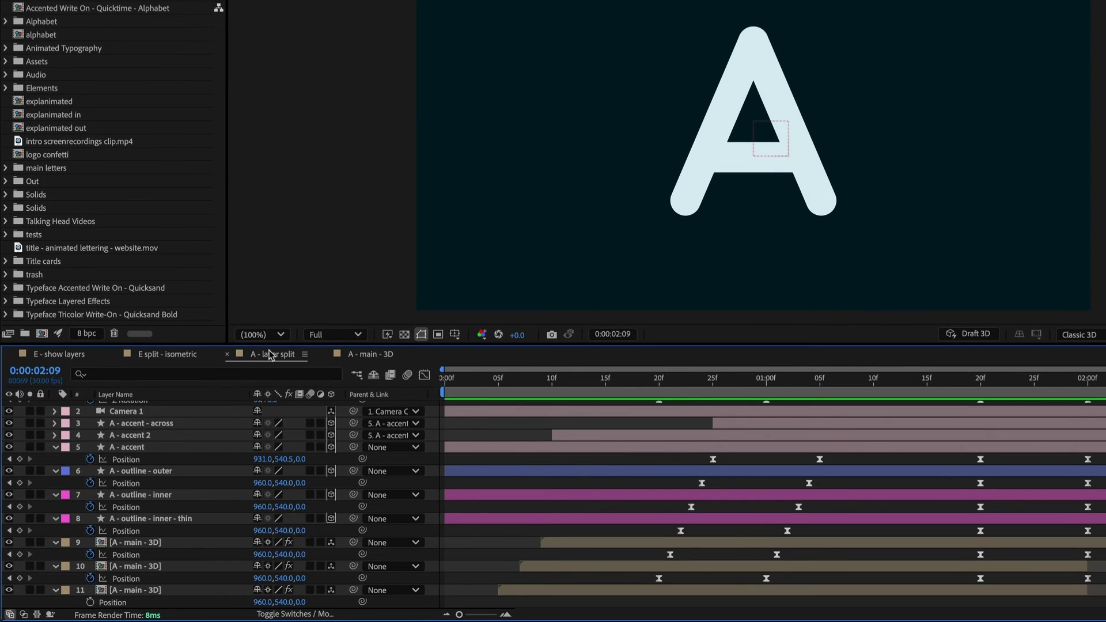
# Create a new comp containing the A - layer split comp
pyautogui.rightClick(264, 357)
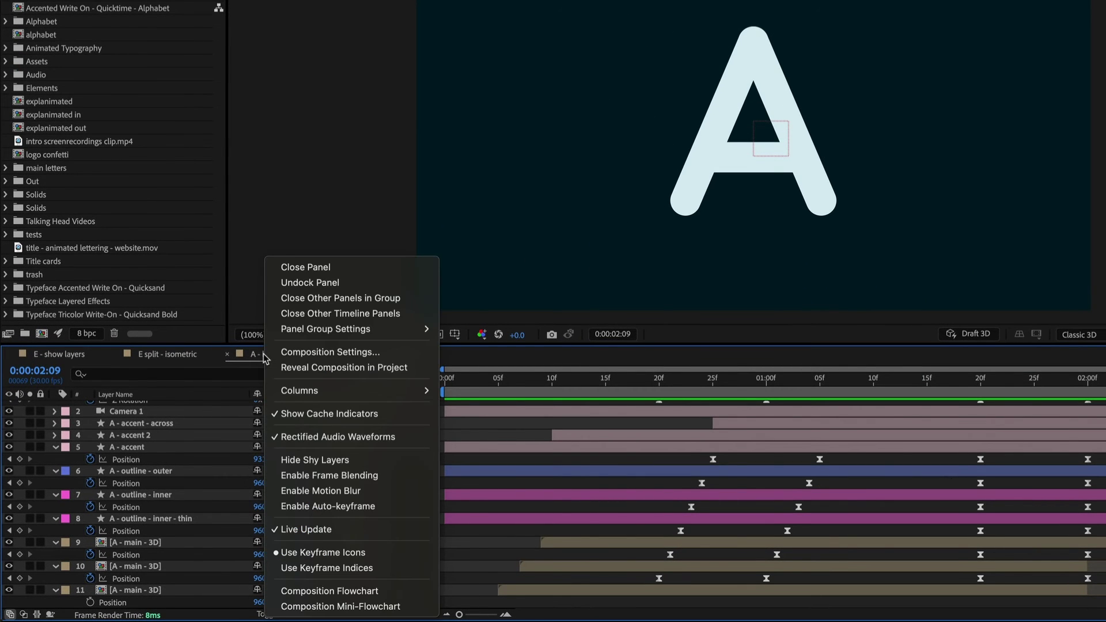
pyautogui.click(283, 372)
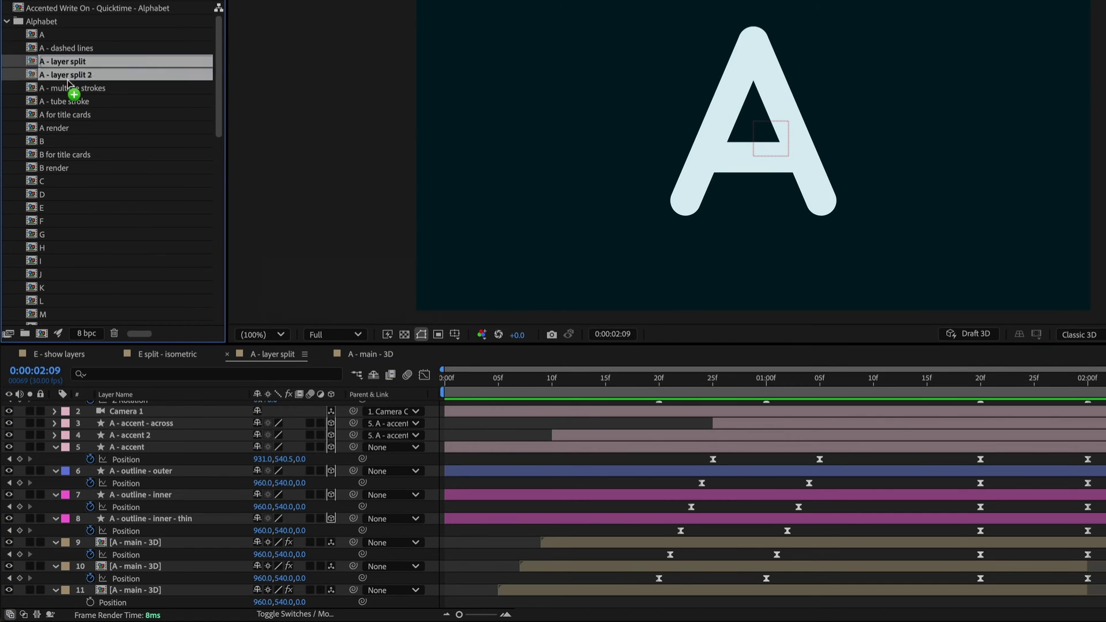
pyautogui.click(41, 335)
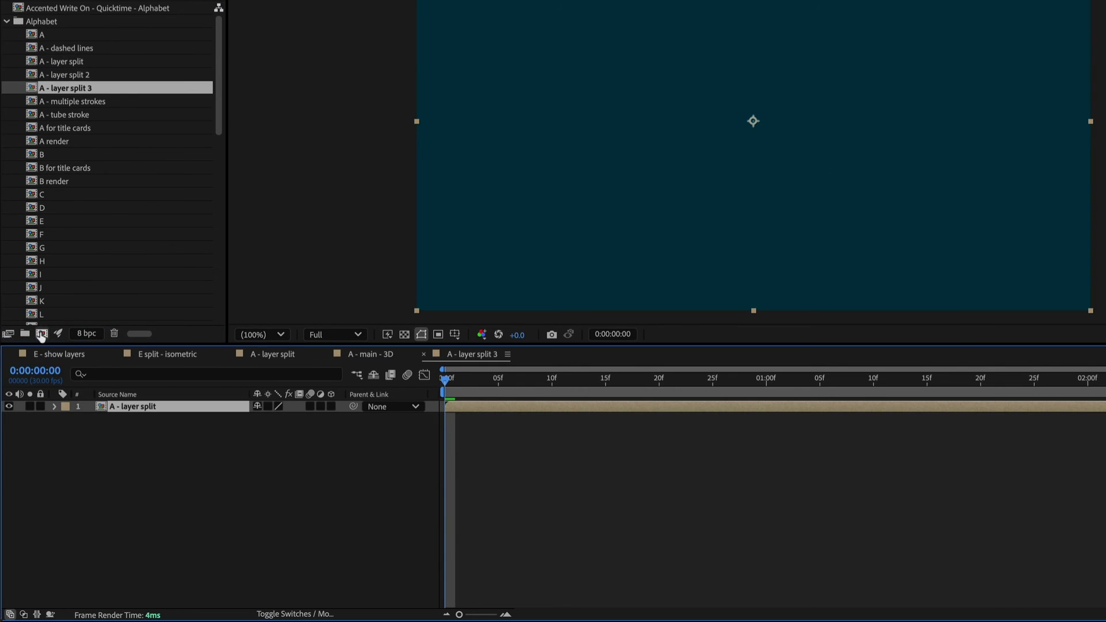
# Rename the new comp 'A - layer split slow mo' and select its nested layer
pyautogui.press('Return')
pyautogui.press('BackSpace')
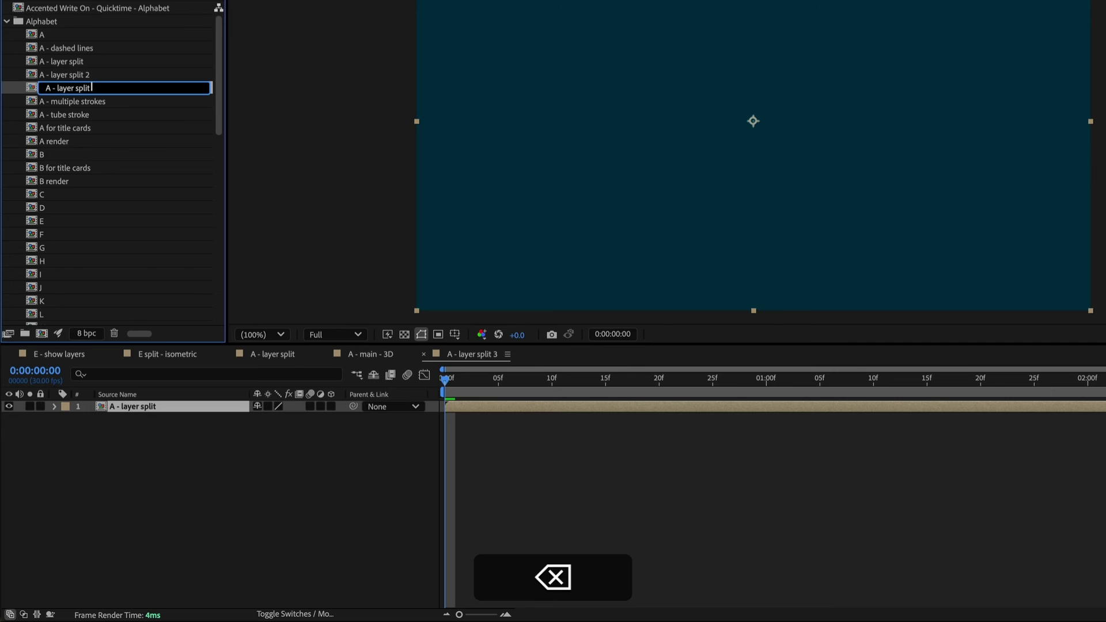
pyautogui.write('slow mo')
pyautogui.press('Return')
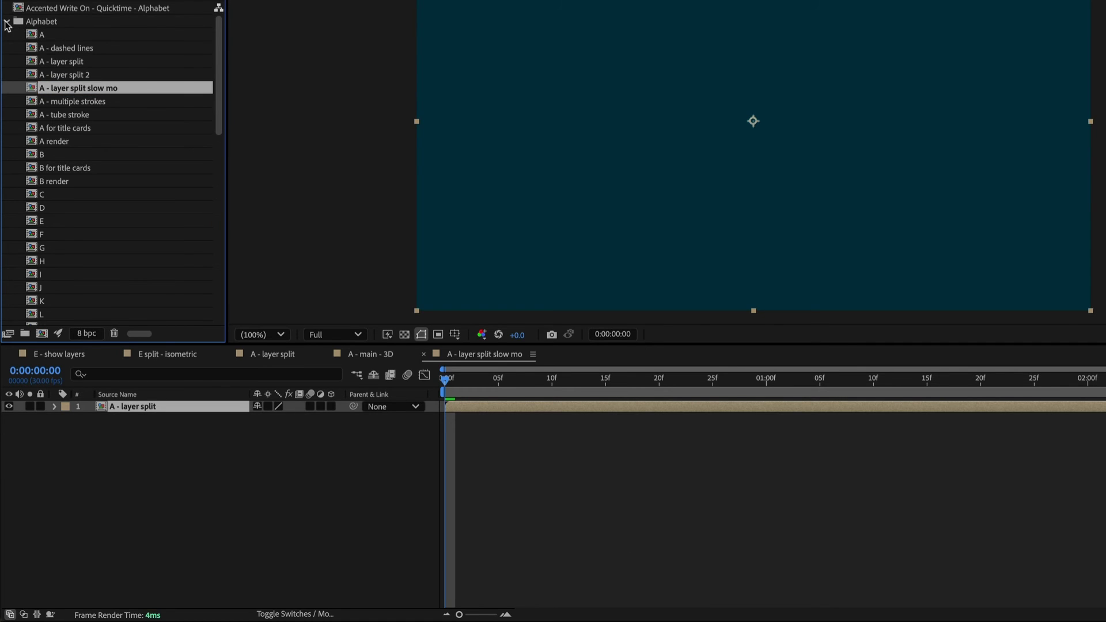
pyautogui.click(6, 21)
pyautogui.click(155, 455)
pyautogui.click(151, 410)
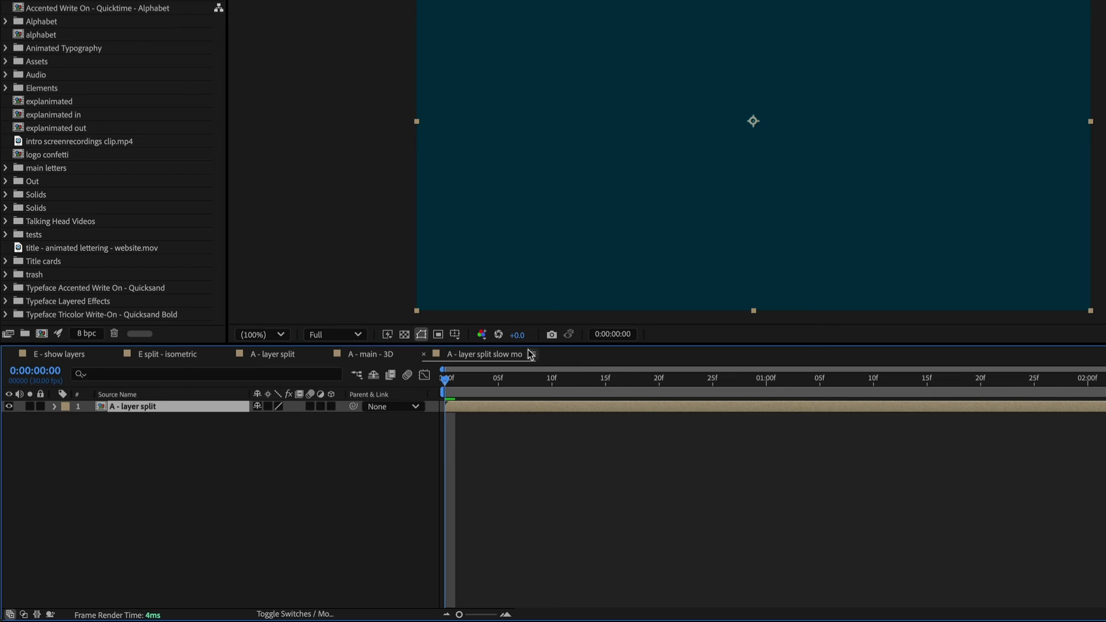
# Enable time remapping on the nested A - layer split layer and key Time Remap at 20f
pyautogui.rightClick(514, 404)
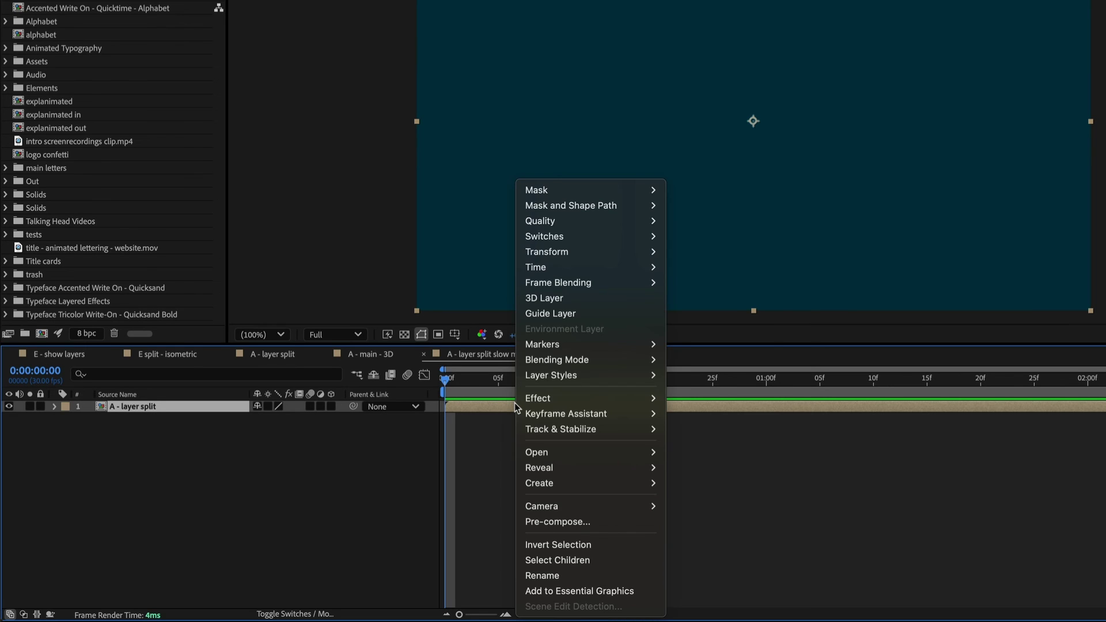
pyautogui.moveTo(577, 268)
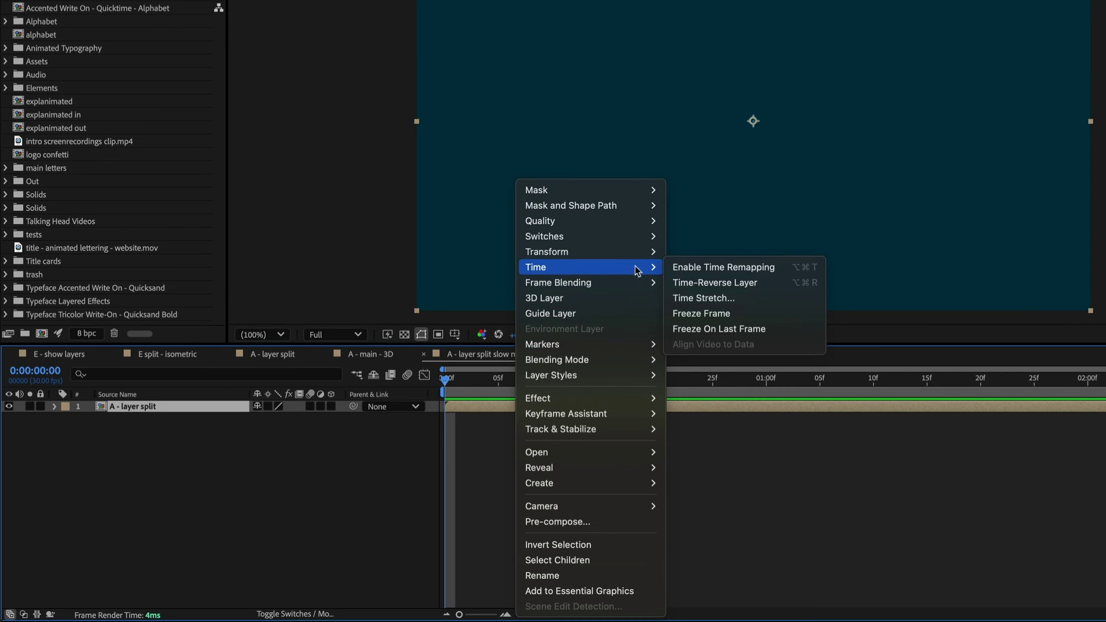
pyautogui.click(689, 268)
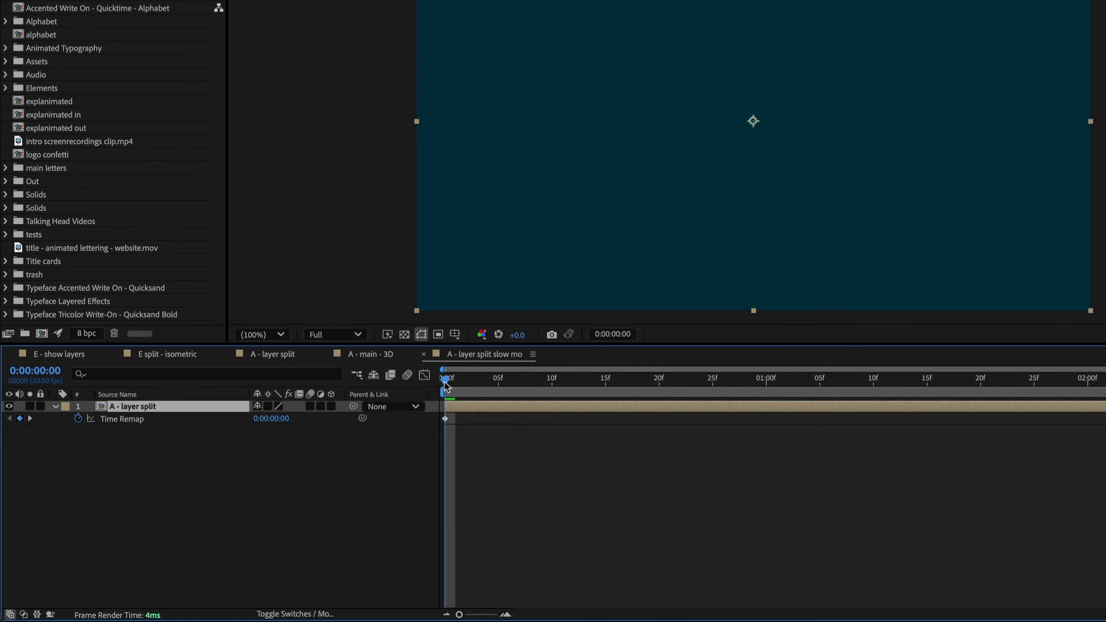
pyautogui.moveTo(446, 385); pyautogui.dragTo(659, 402)
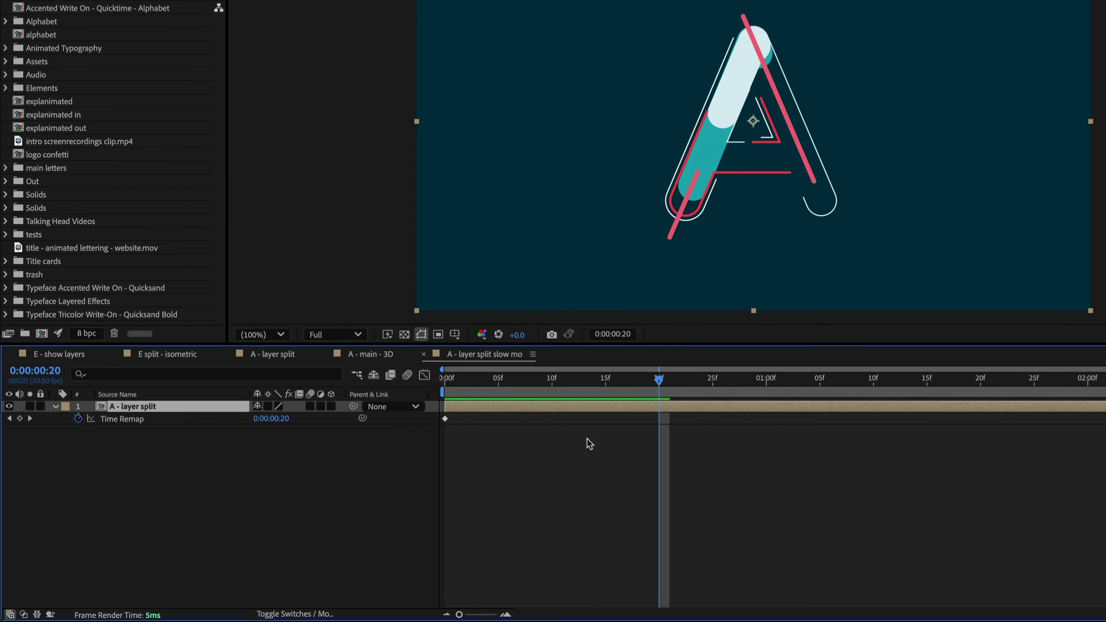
pyautogui.click(19, 419)
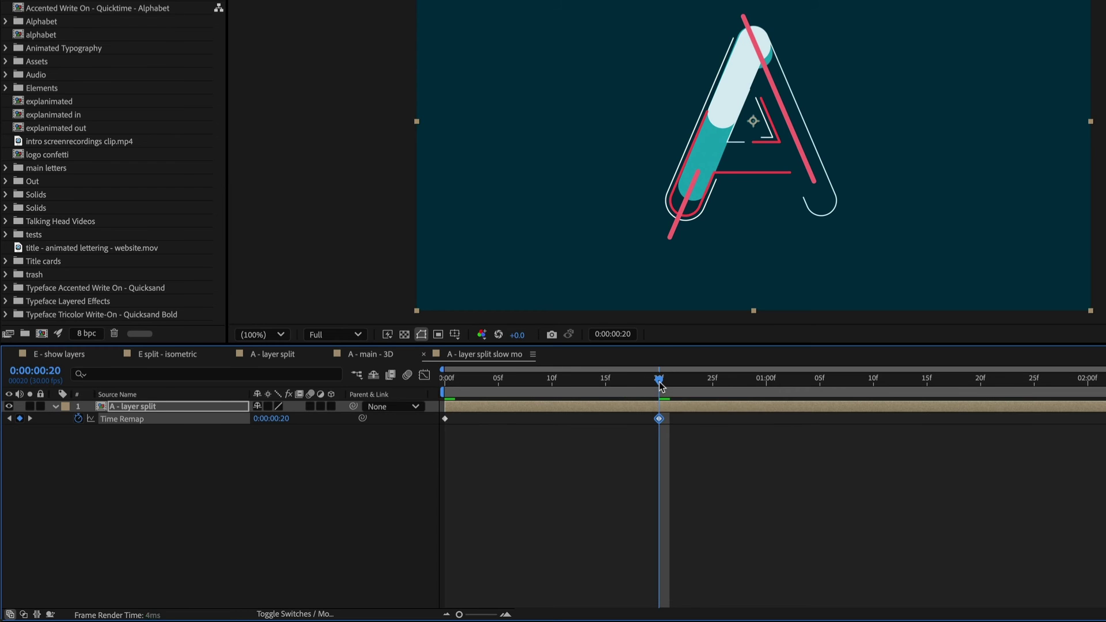
pyautogui.moveTo(659, 387)
pyautogui.mouseDown()
pyautogui.moveTo(1078, 404)
pyautogui.moveTo(1087, 386)
pyautogui.mouseUp()
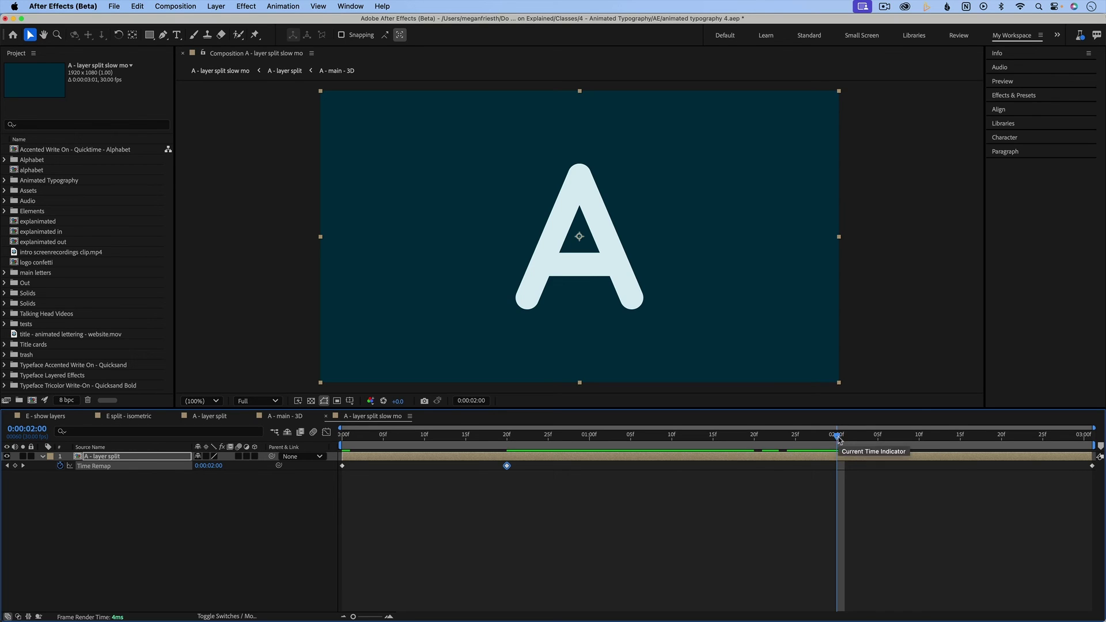
# Add a Time Remap keyframe at 2:00 and drag it toward the layer's end
pyautogui.click(15, 465)
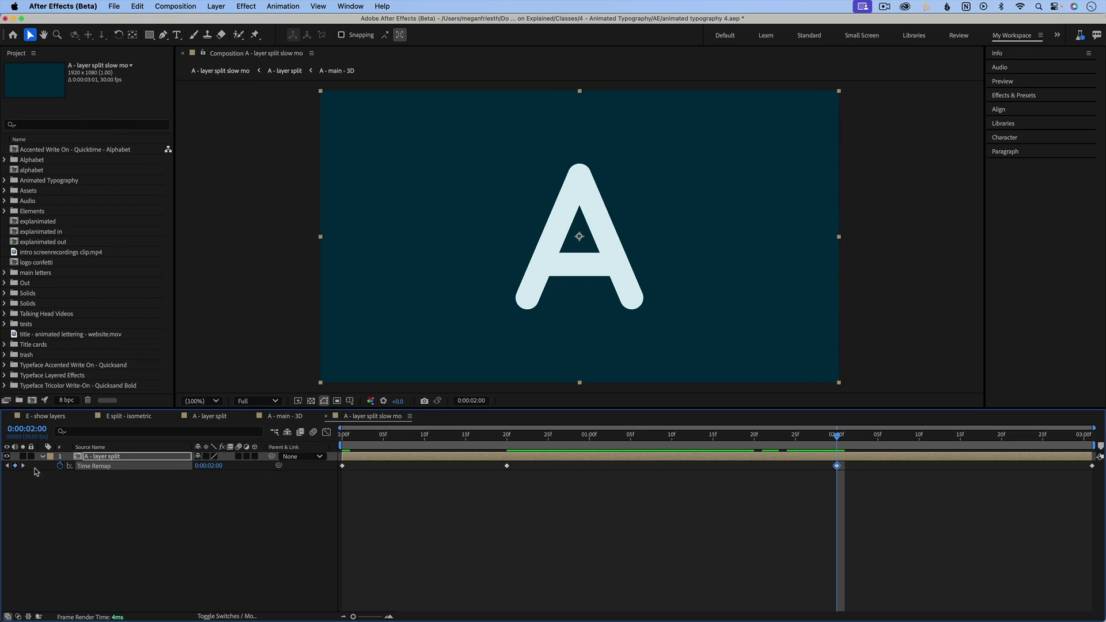
pyautogui.click(829, 490)
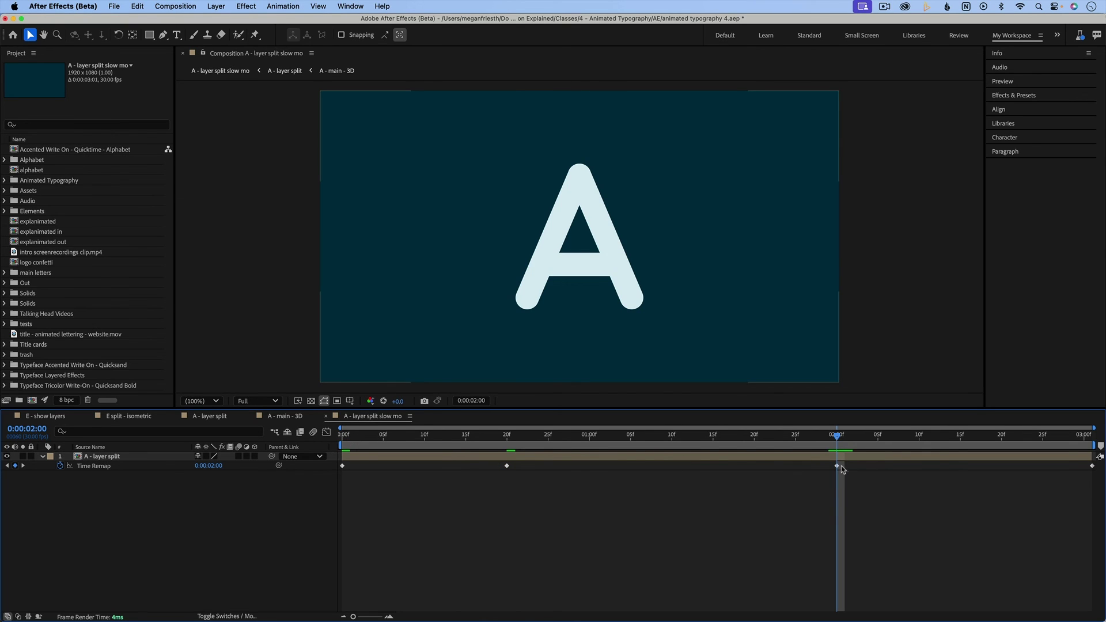
pyautogui.moveTo(839, 470)
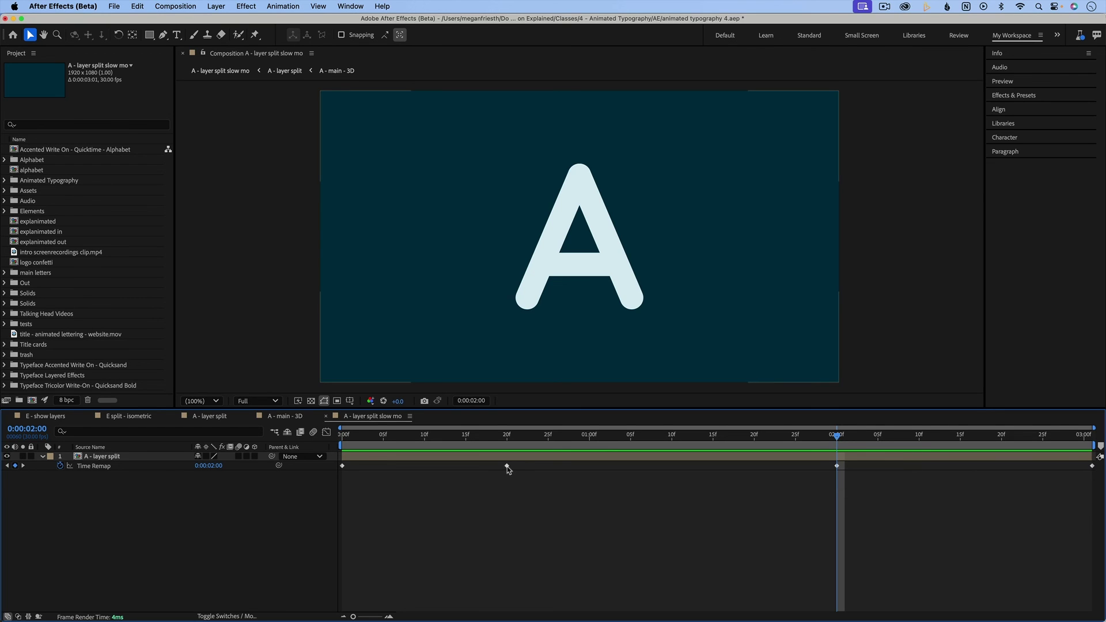
pyautogui.moveTo(508, 469)
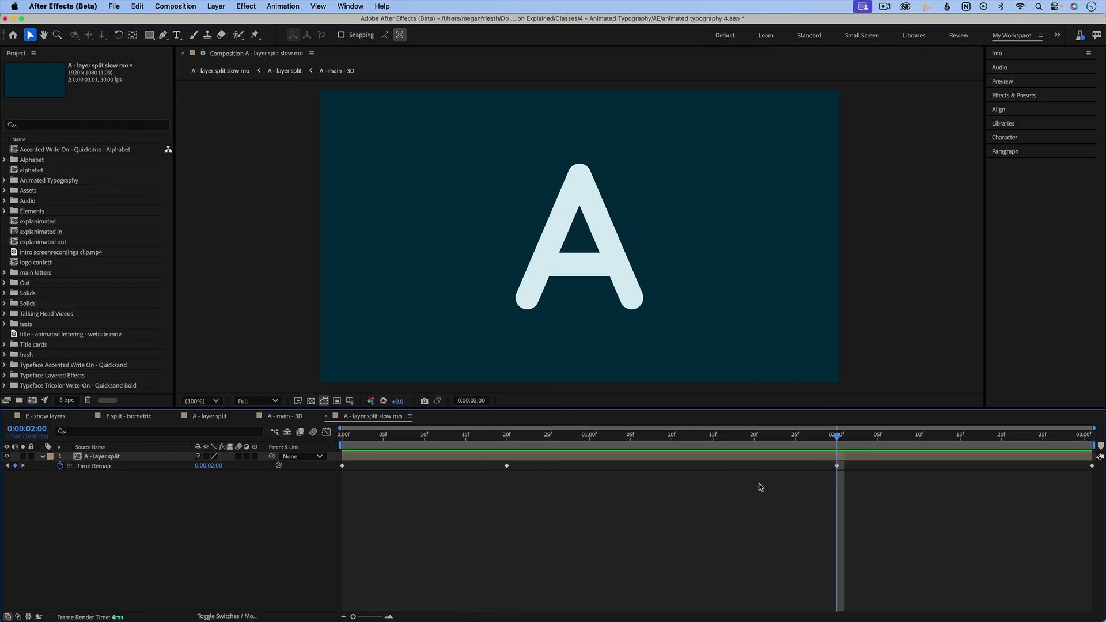
pyautogui.moveTo(802, 493); pyautogui.dragTo(1100, 456)
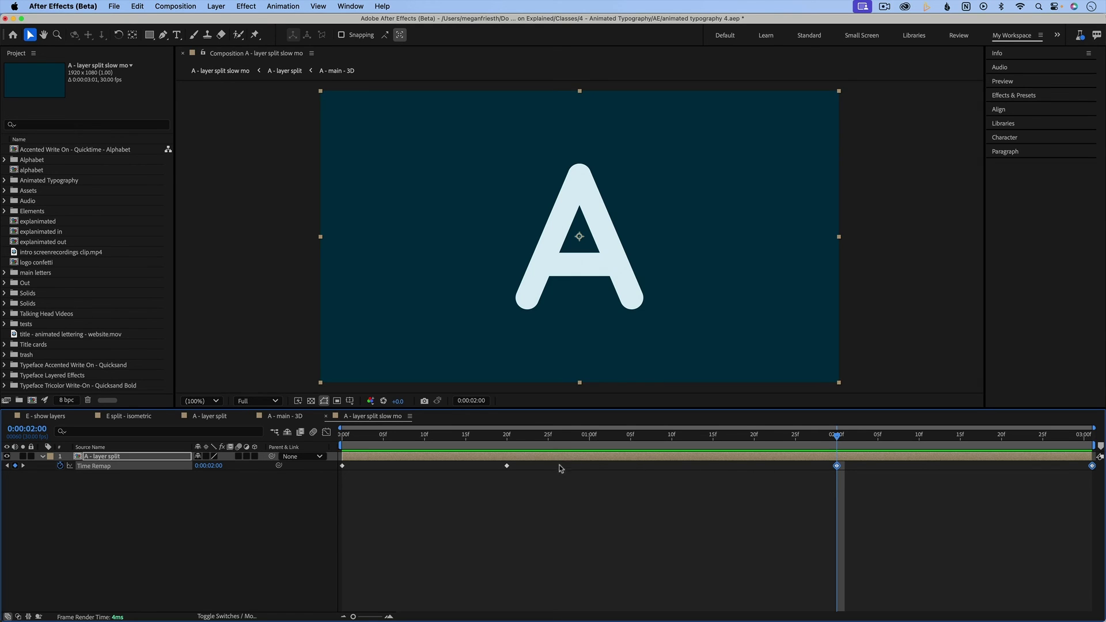
pyautogui.moveTo(838, 468); pyautogui.dragTo(1084, 470)
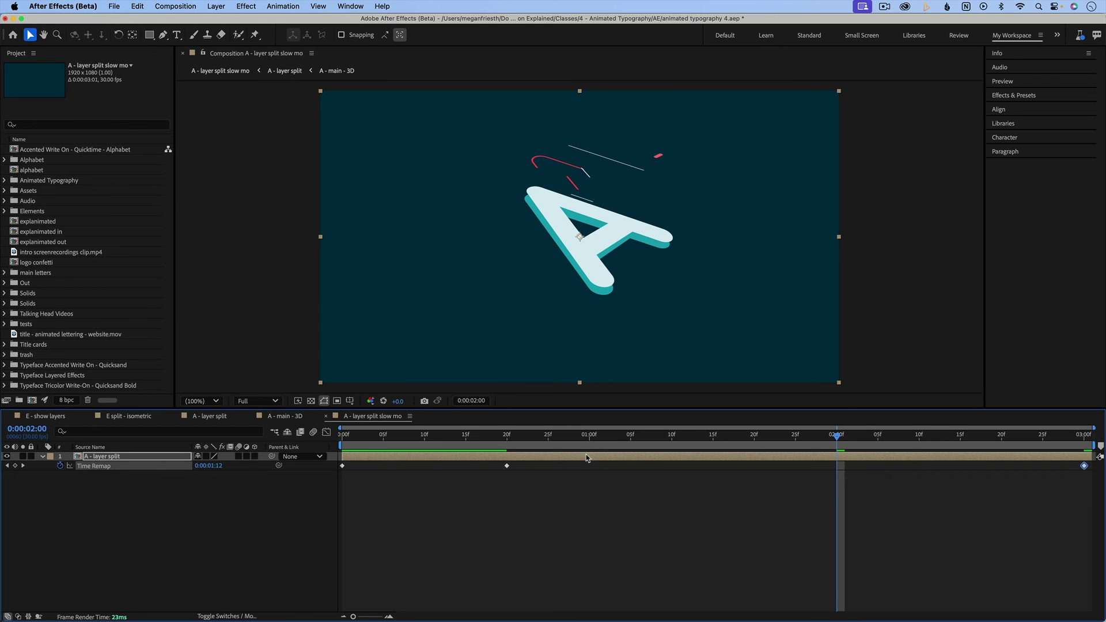
# Preview the A - layer split slow mo comp from 0:00
pyautogui.click(533, 510)
pyautogui.moveTo(367, 439); pyautogui.dragTo(343, 440)
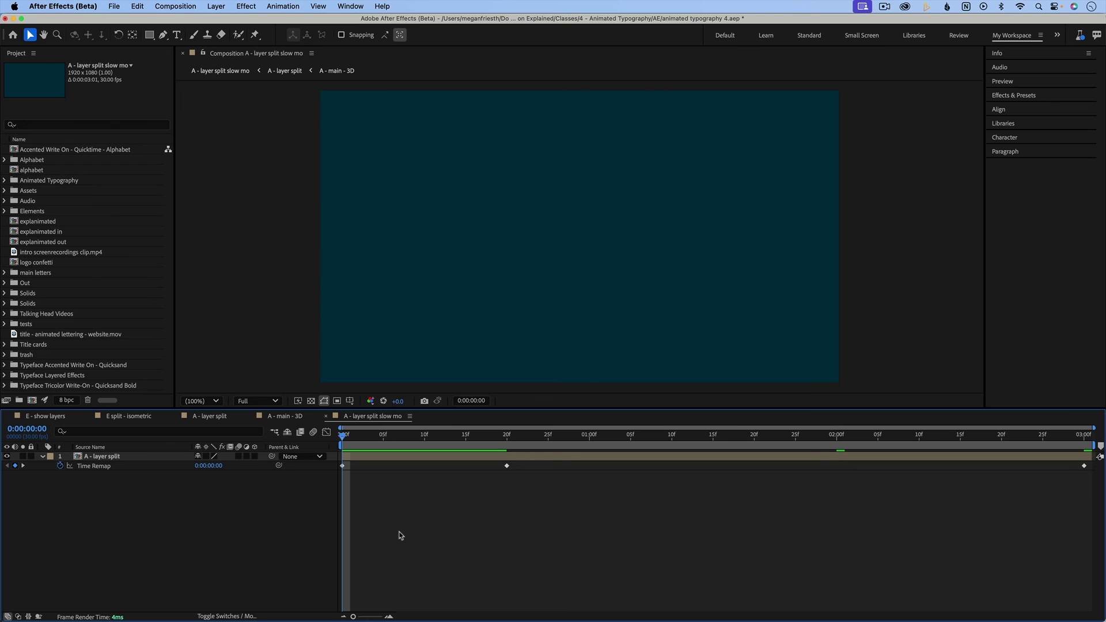
pyautogui.press('space')
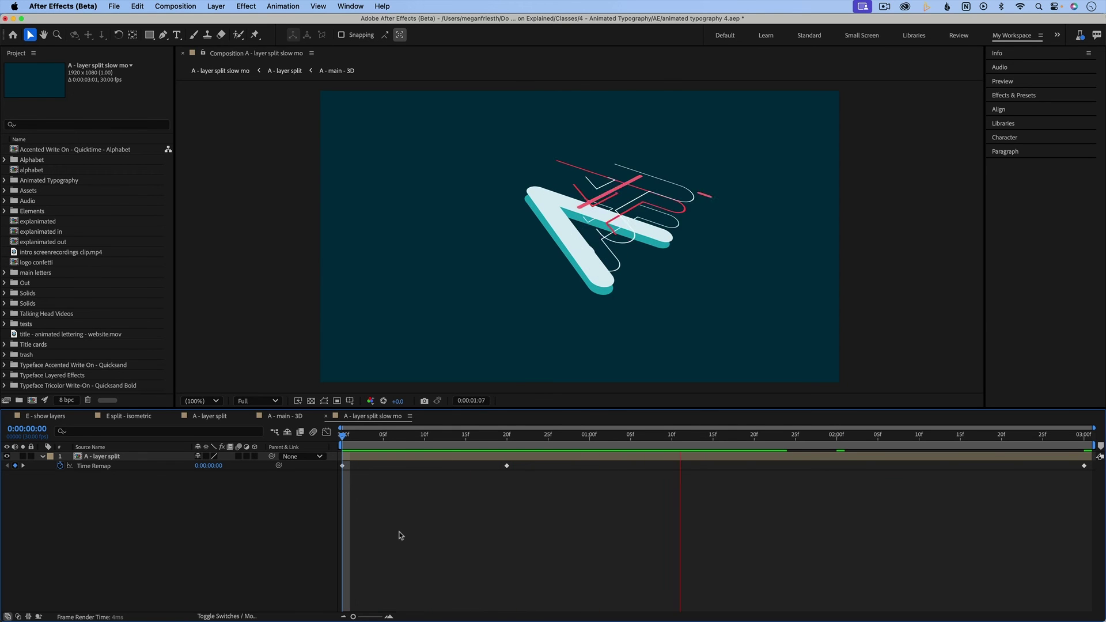